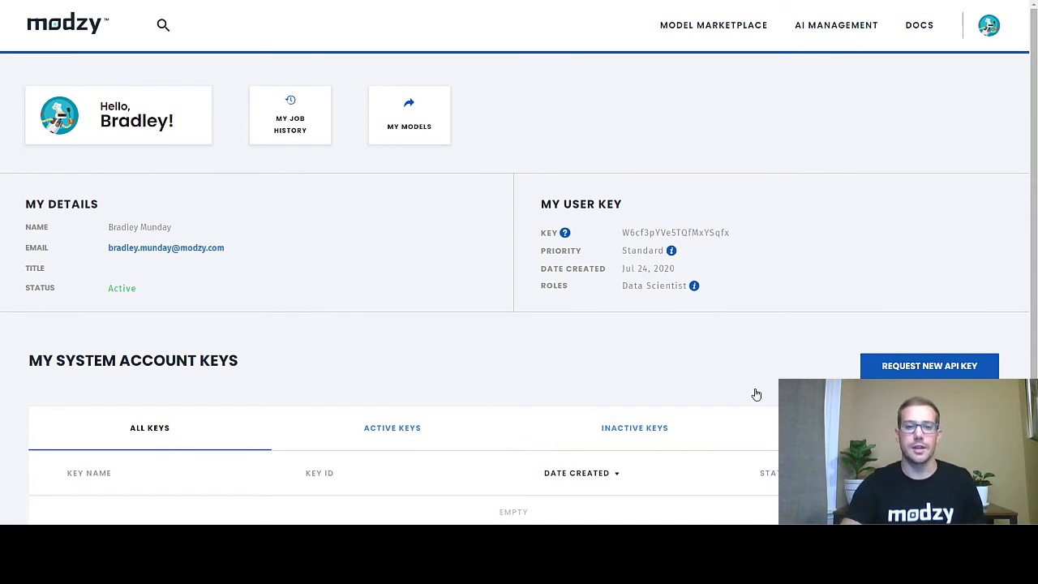
Start uploading a new model from the AI operations Models page and confirm that the listed prerequisites are met
{"action": "left_click", "coordinate": [817, 34]}
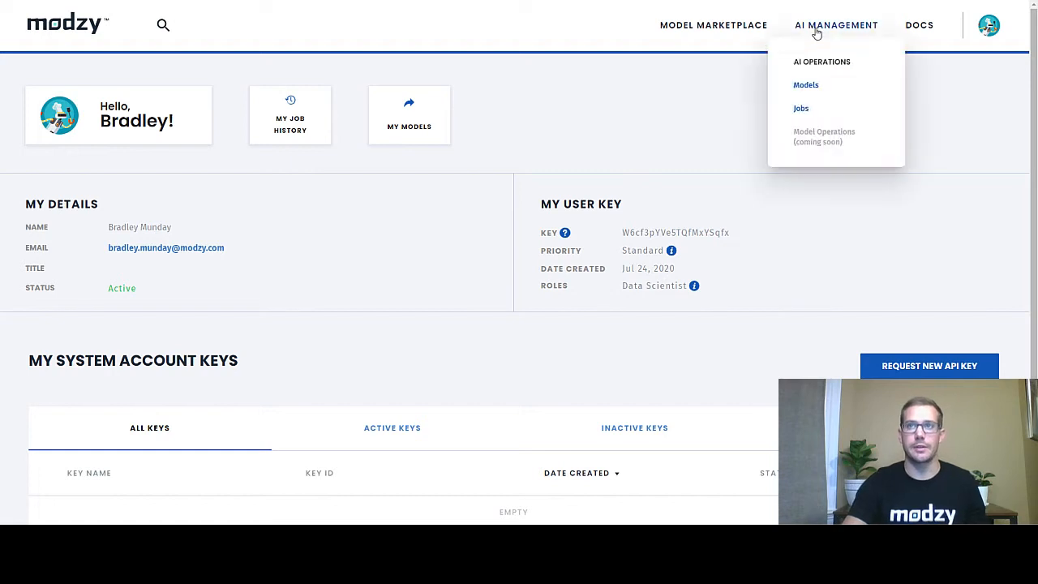
{"action": "left_click", "coordinate": [809, 87]}
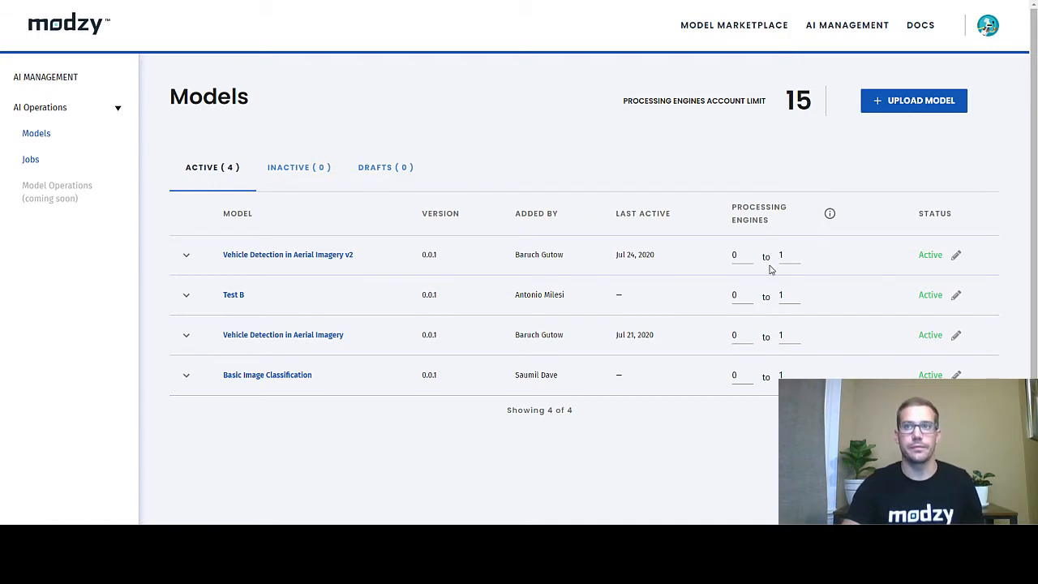
{"action": "left_click", "coordinate": [908, 101]}
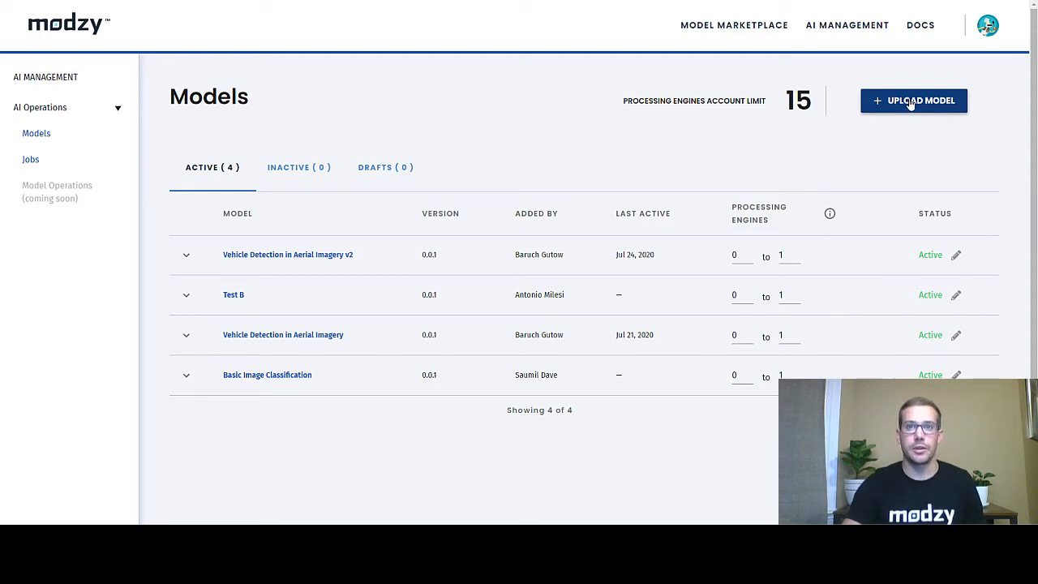
{"action": "left_click", "coordinate": [909, 103]}
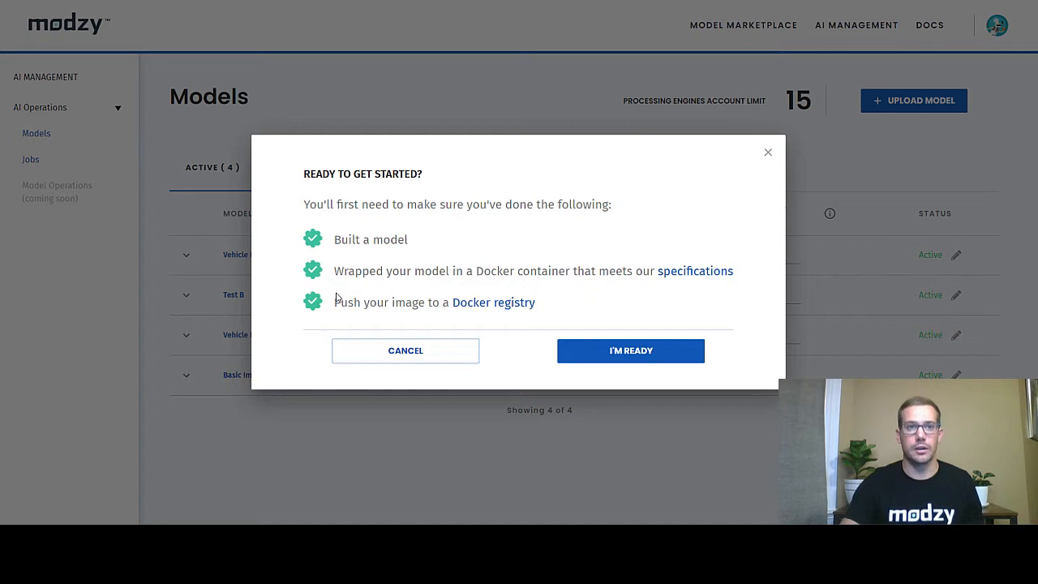
{"action": "left_click", "coordinate": [597, 351]}
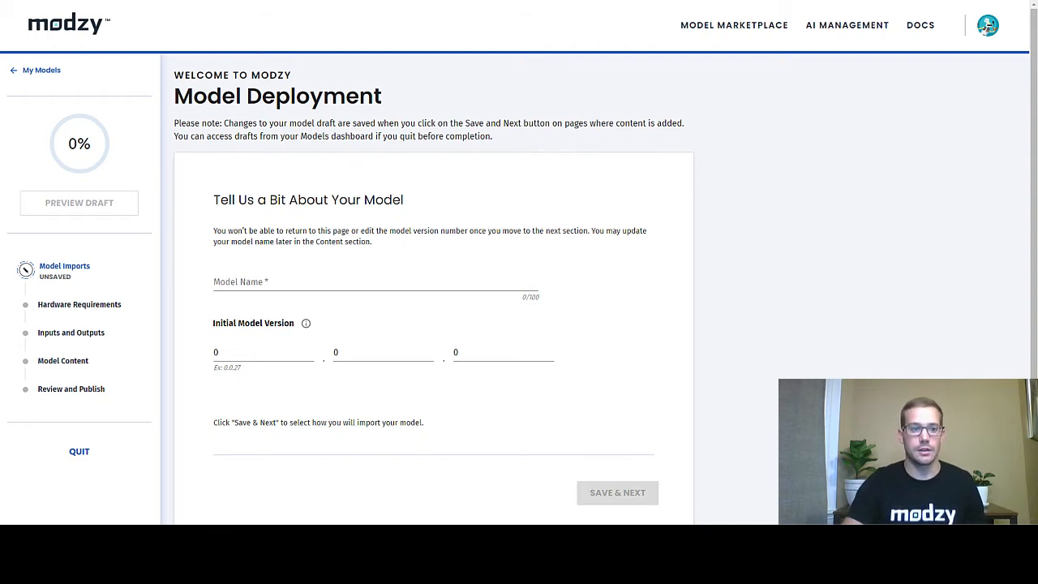
Name the model Tutorial Image Classification, set its initial version to 0.0.1, then save and confirm the version
{"action": "left_click", "coordinate": [421, 283]}
{"action": "type", "text": "Tutorial Image Classification"}
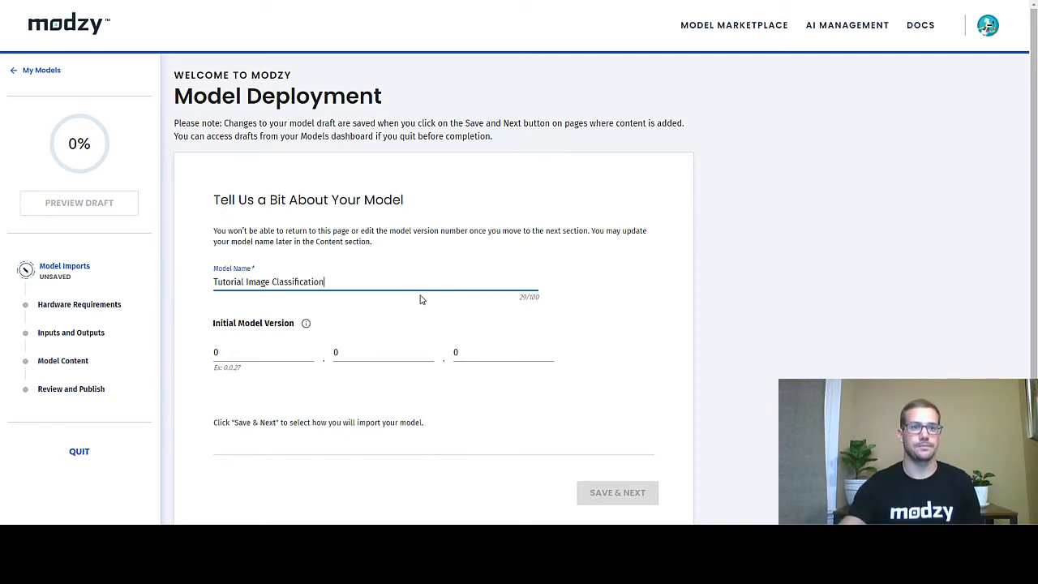
{"action": "left_click", "coordinate": [550, 350]}
{"action": "left_click", "coordinate": [621, 385]}
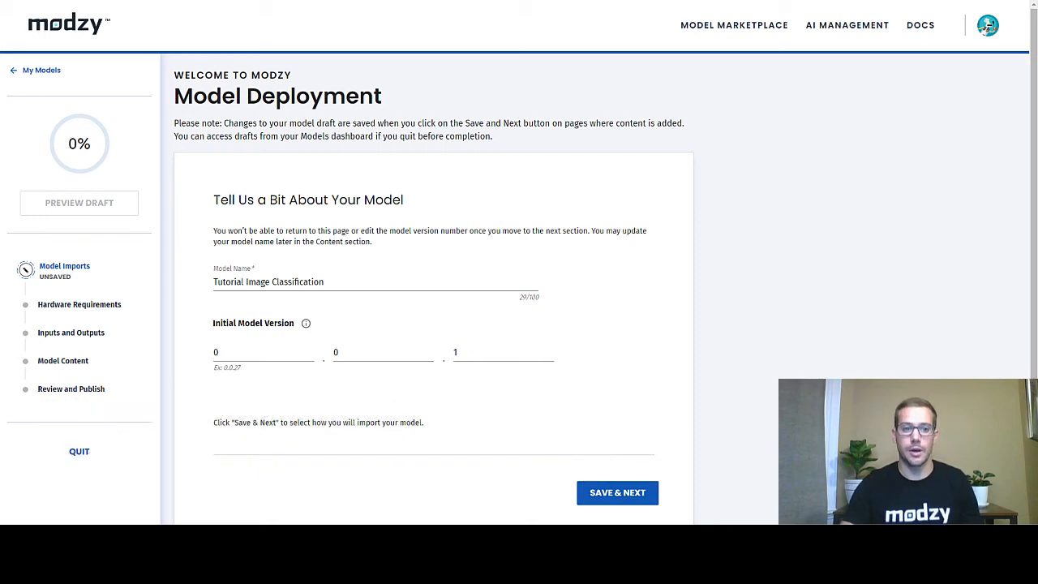
{"action": "left_click", "coordinate": [616, 493]}
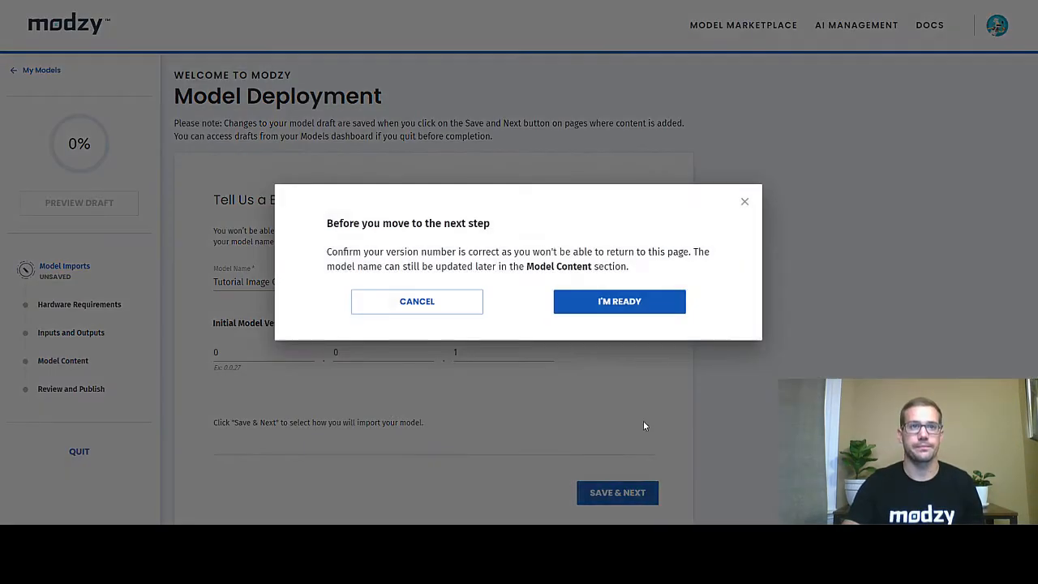
{"action": "left_click", "coordinate": [619, 302]}
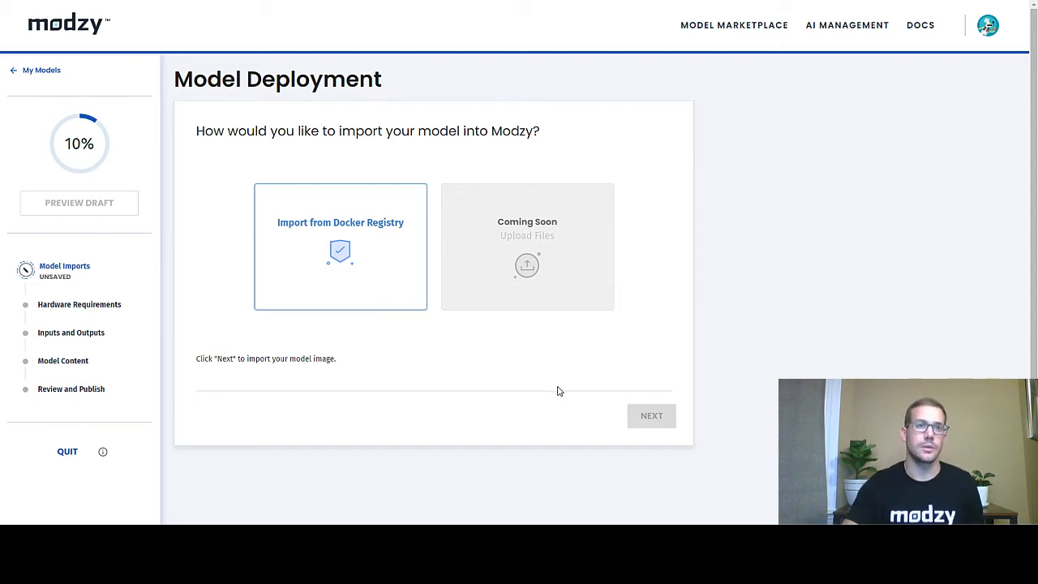
{"action": "left_click", "coordinate": [376, 213]}
{"action": "left_click", "coordinate": [662, 424]}
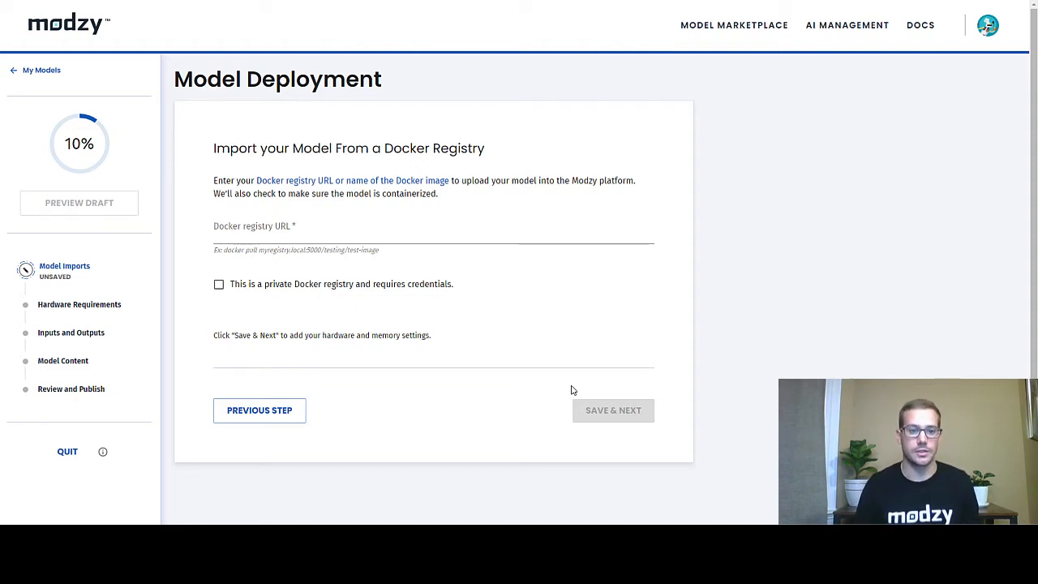
{"action": "scroll", "coordinate": [572, 390], "scroll_direction": "down", "scroll_amount": 1}
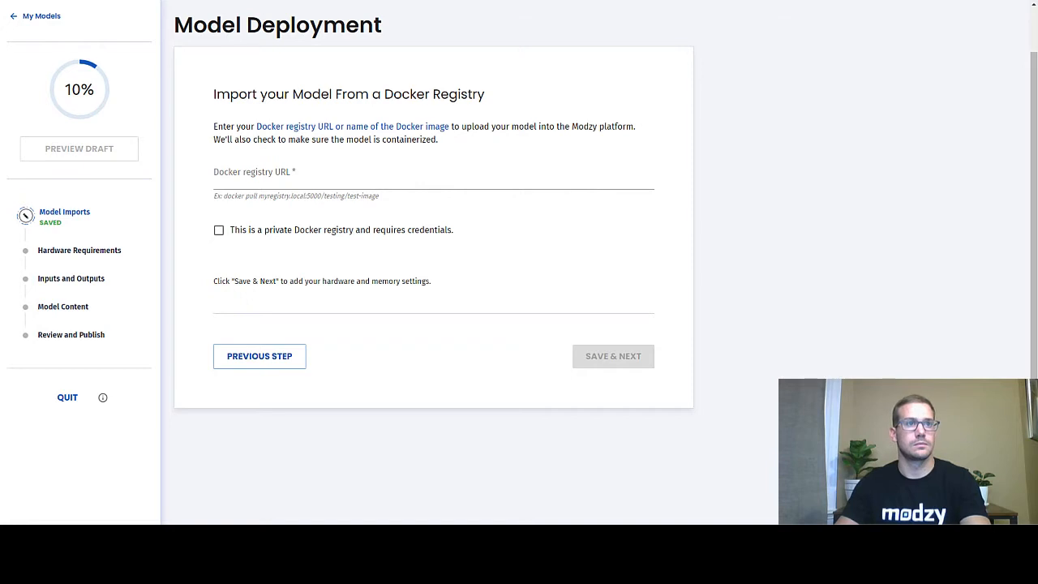
{"action": "left_click", "coordinate": [322, 179]}
{"action": "key", "text": "ctrl+v"}
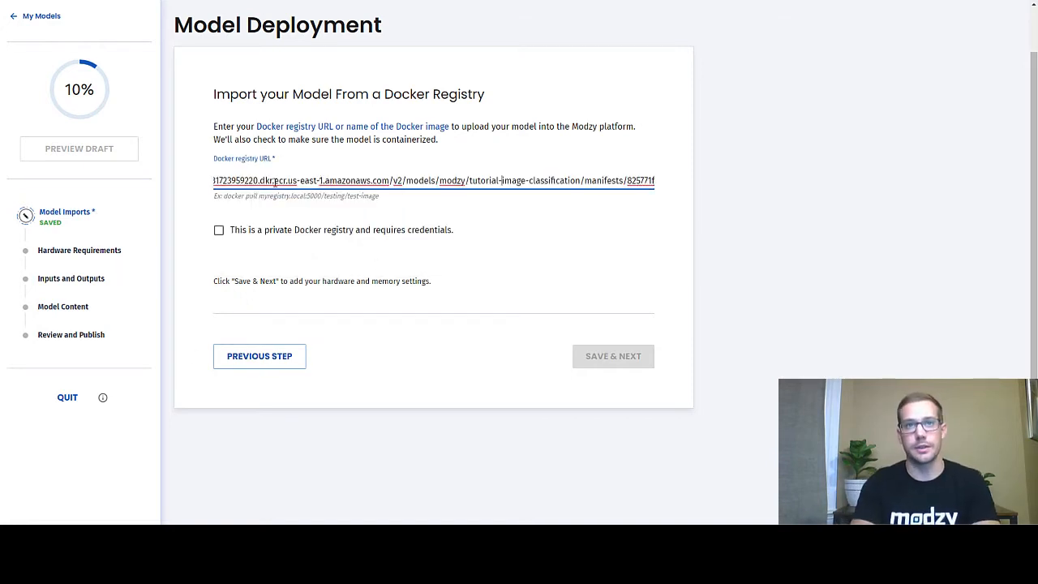
{"action": "key", "text": "Home"}
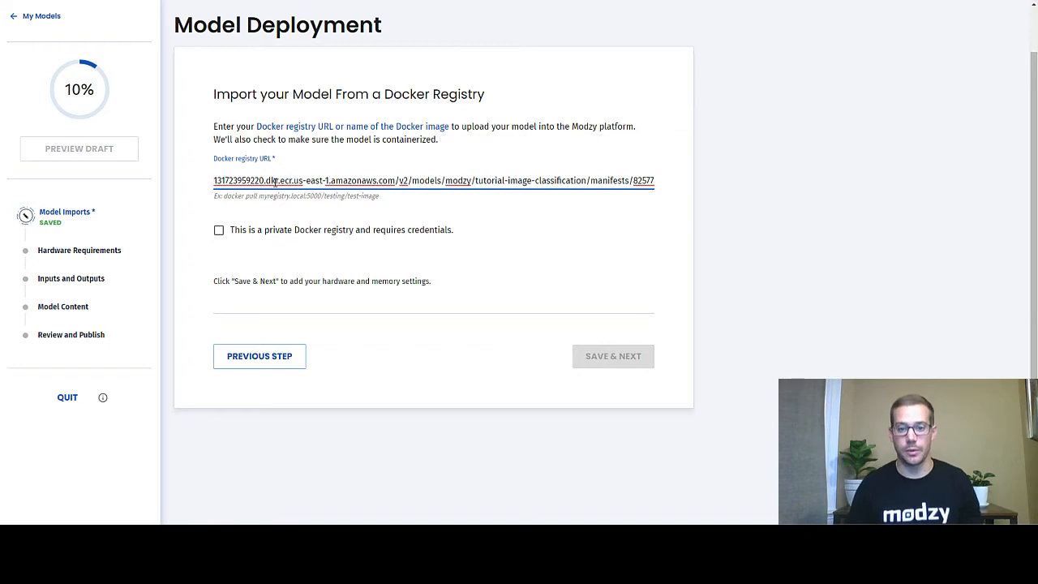
{"action": "type", "text": "https://"}
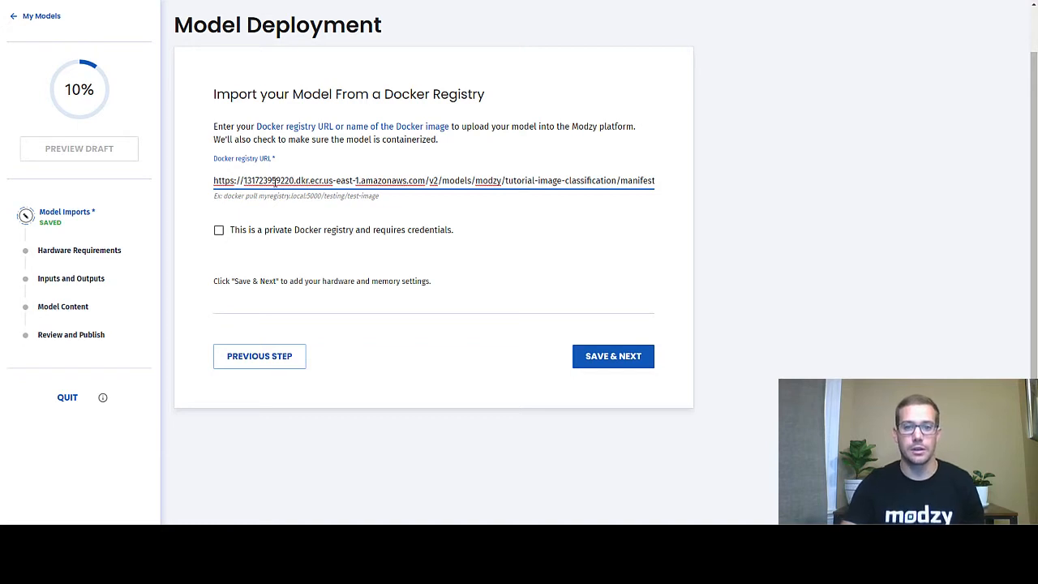
Mark the Docker registry as private, enter its access key name and password, and save the import settings
{"action": "left_click", "coordinate": [218, 229]}
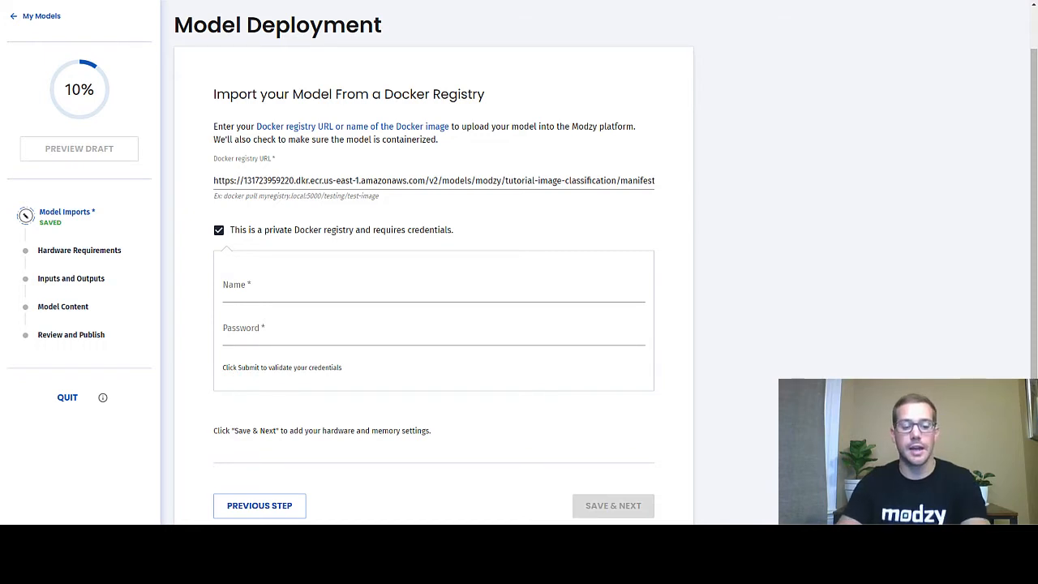
{"action": "left_click", "coordinate": [308, 289]}
{"action": "key", "text": "ctrl+v"}
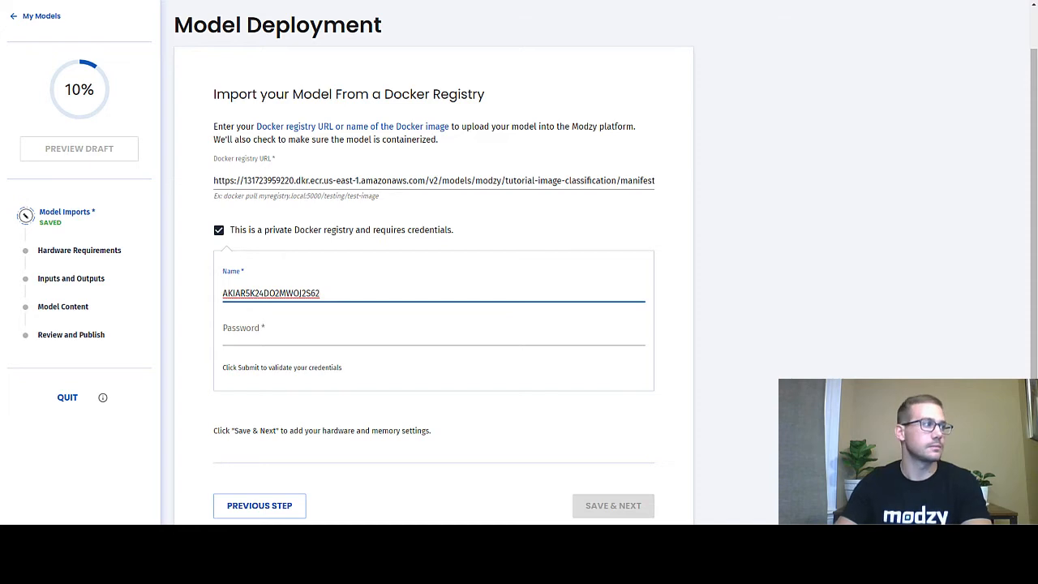
{"action": "left_click", "coordinate": [331, 340]}
{"action": "key", "text": "ctrl+v"}
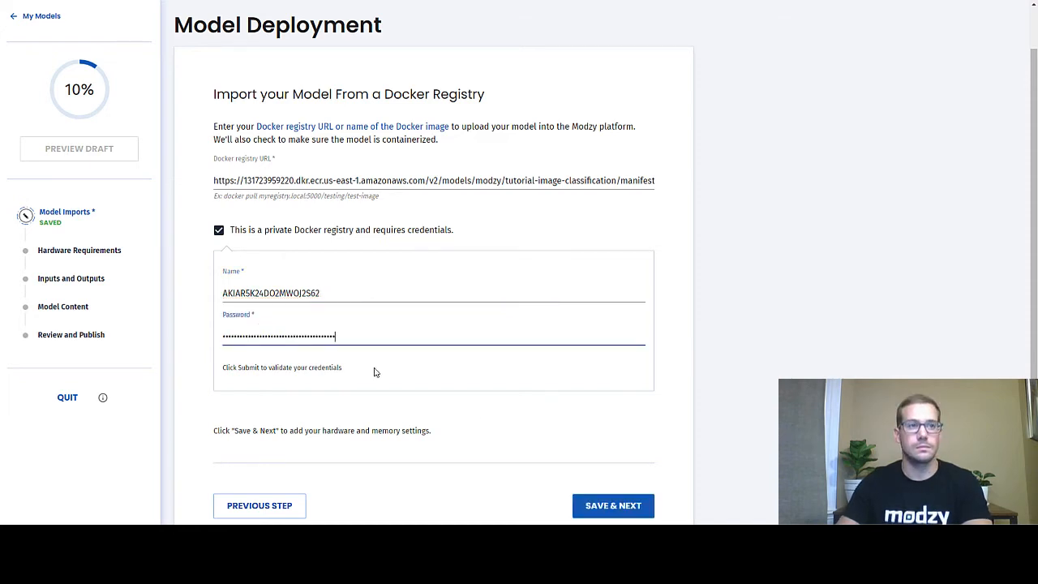
{"action": "left_click", "coordinate": [477, 414]}
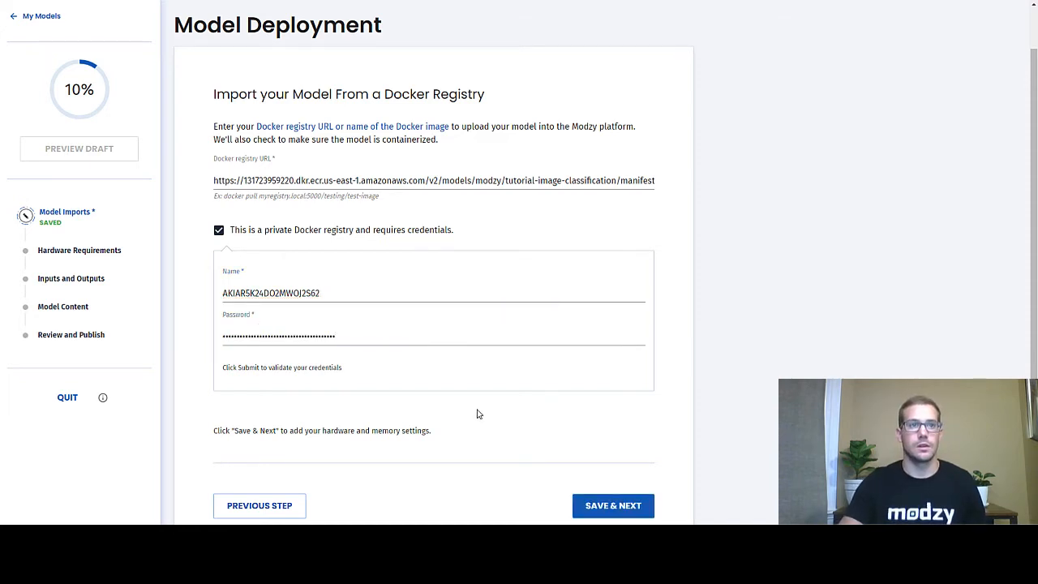
{"action": "scroll", "coordinate": [728, 317], "scroll_direction": "down", "scroll_amount": 1}
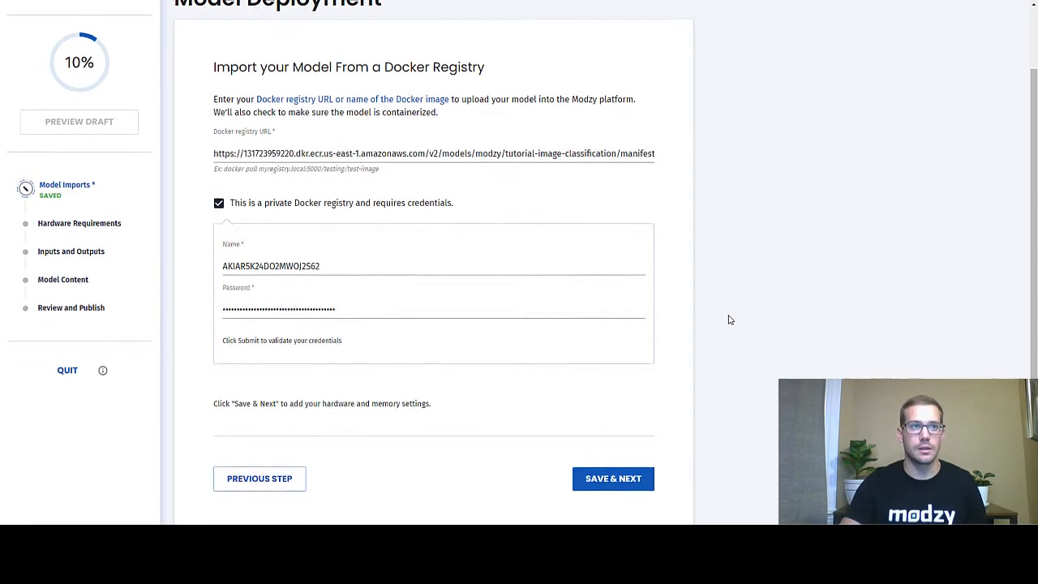
{"action": "left_click", "coordinate": [614, 452]}
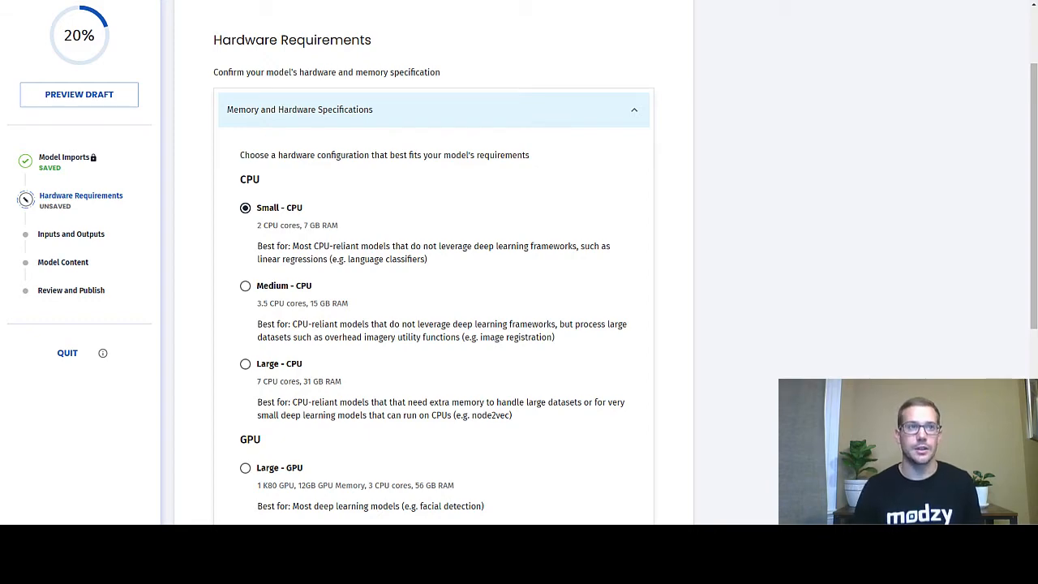
Choose the Large - GPU hardware configuration for the model
{"action": "scroll", "coordinate": [783, 195], "scroll_direction": "down", "scroll_amount": 1}
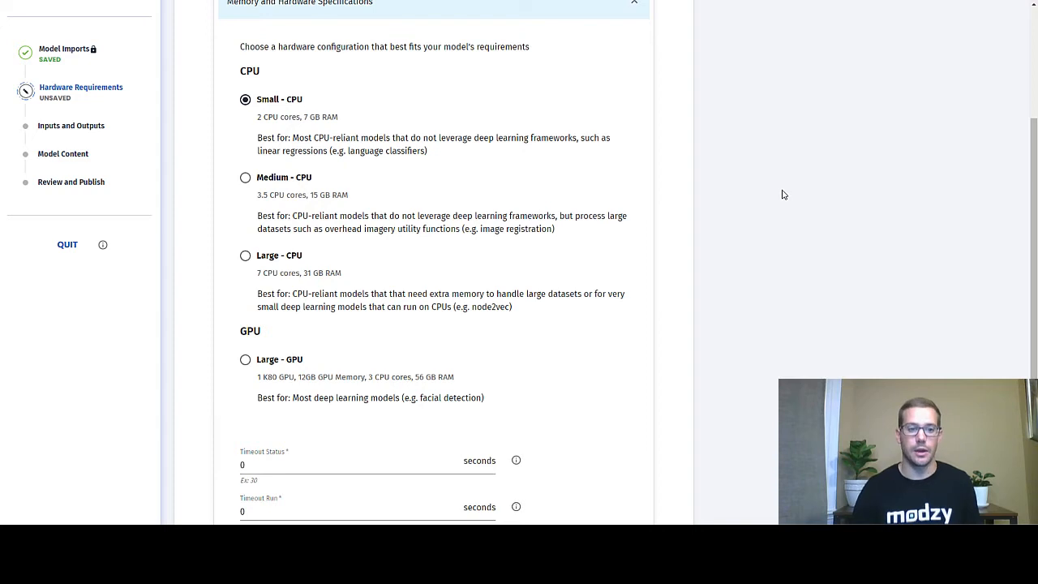
{"action": "scroll", "coordinate": [783, 195], "scroll_direction": "down", "scroll_amount": 1}
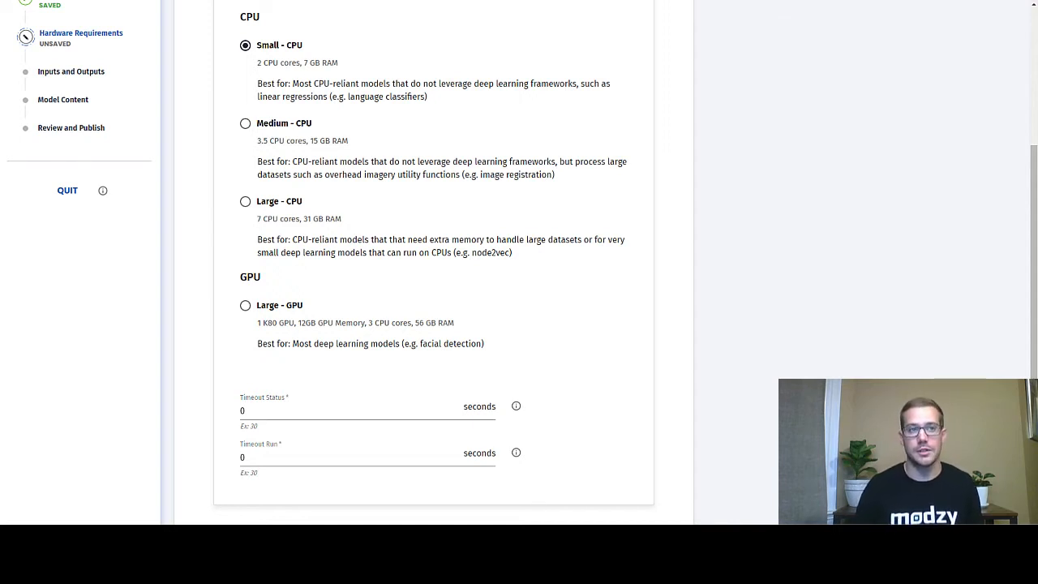
{"action": "left_click", "coordinate": [245, 305]}
Set Timeout Status to 60 seconds and Timeout Run to 30 seconds, run the container test, and continue to Inputs and Outputs
{"action": "scroll", "coordinate": [245, 305], "scroll_direction": "down", "scroll_amount": 1}
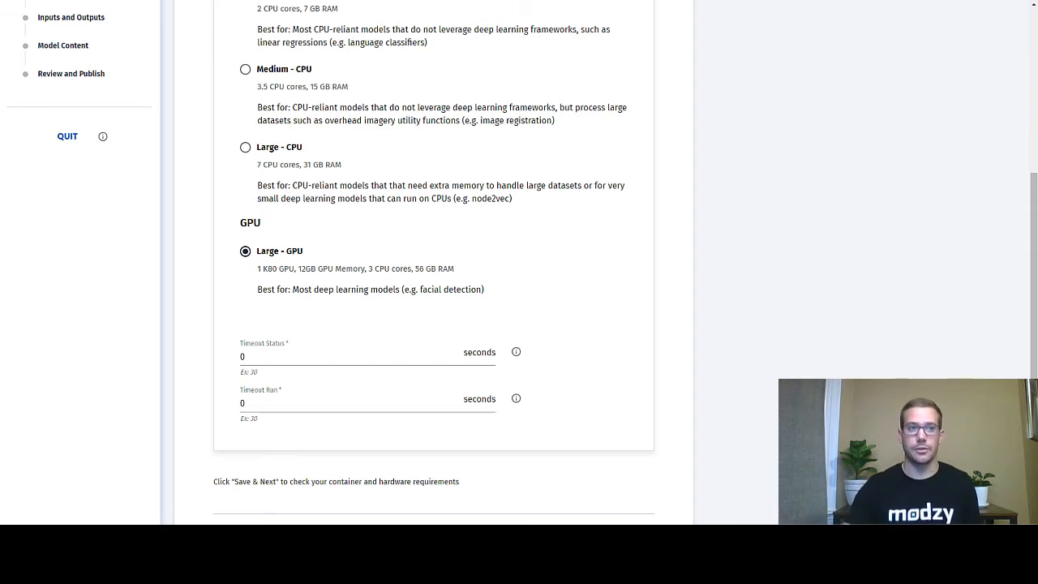
{"action": "left_click", "coordinate": [435, 355]}
{"action": "key", "text": "BackSpace"}
{"action": "type", "text": "60"}
{"action": "key", "text": "Tab"}
{"action": "type", "text": "30"}
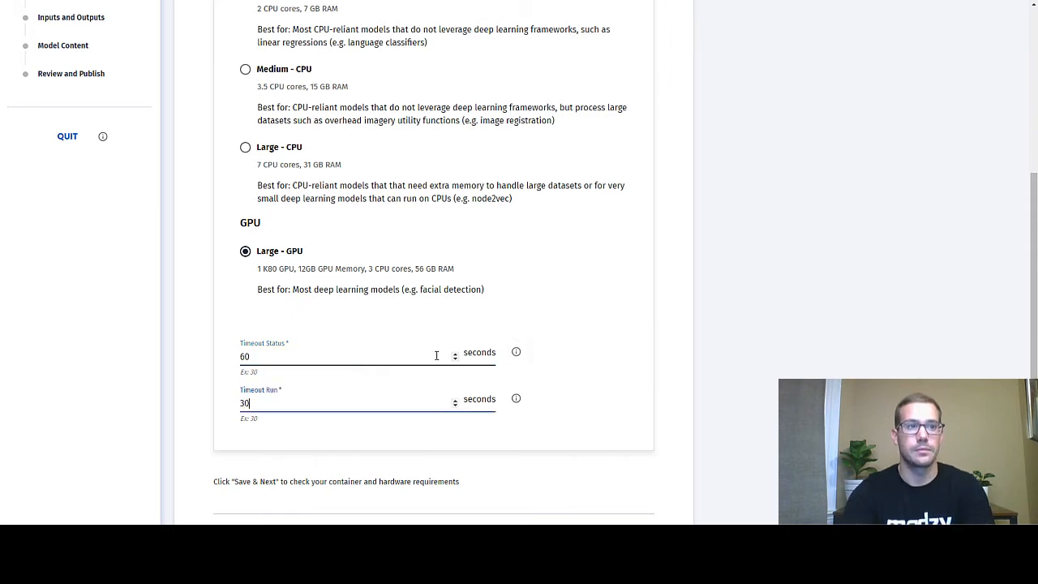
{"action": "scroll", "coordinate": [456, 347], "scroll_direction": "down", "scroll_amount": 2}
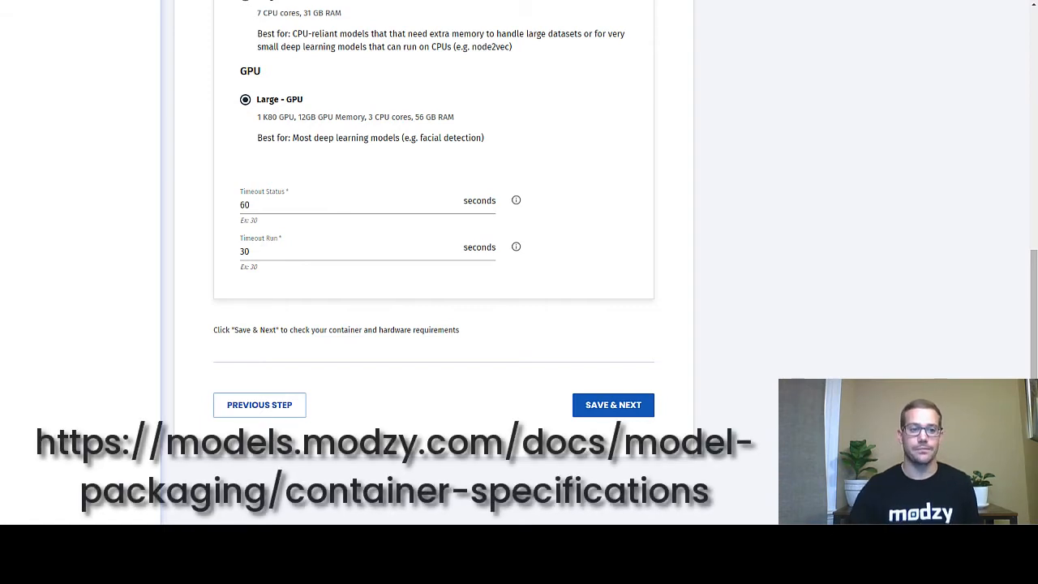
{"action": "left_click", "coordinate": [612, 406]}
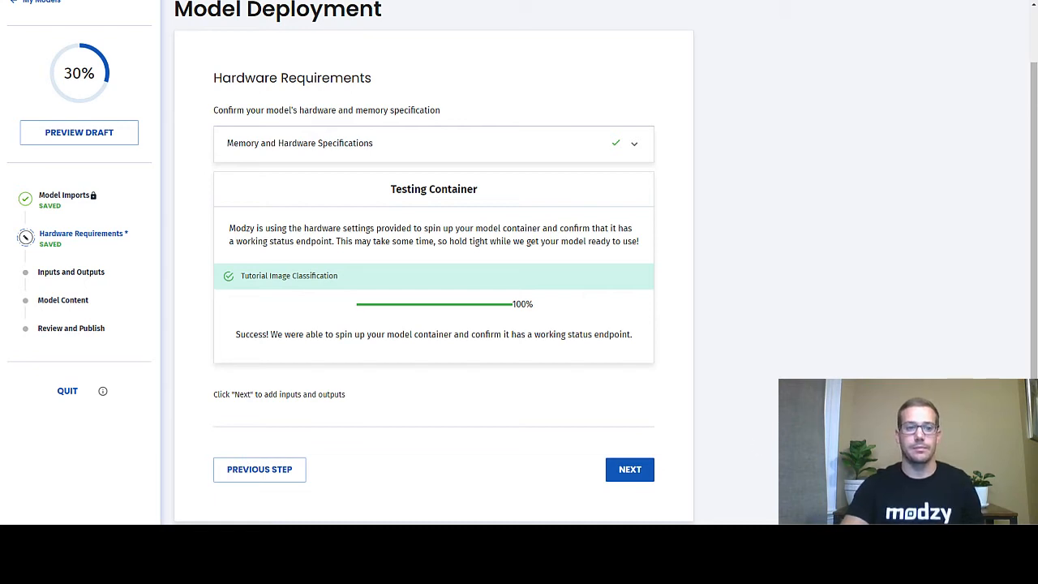
{"action": "left_click", "coordinate": [632, 471]}
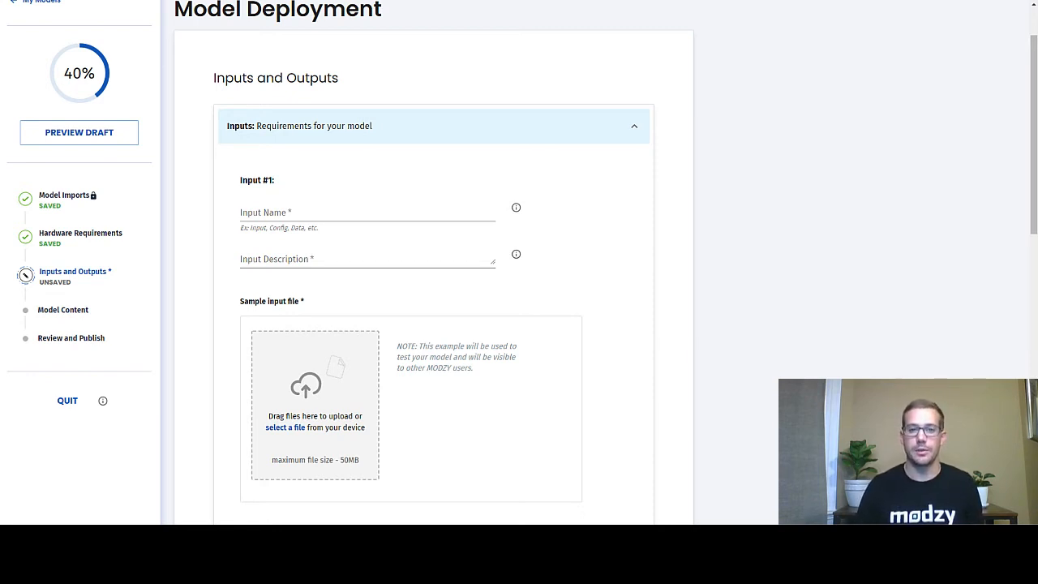
Examine the fields required for the model's inputs and outputs, including file types, maximum sizes and options for additional entries
{"action": "left_click", "coordinate": [637, 136]}
{"action": "left_click", "coordinate": [630, 183]}
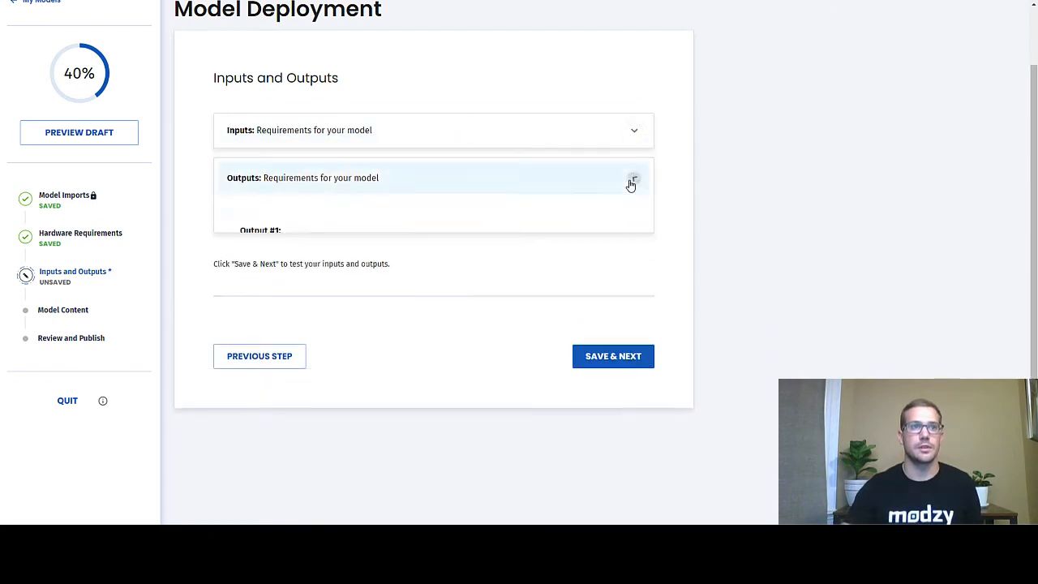
{"action": "left_click", "coordinate": [631, 183]}
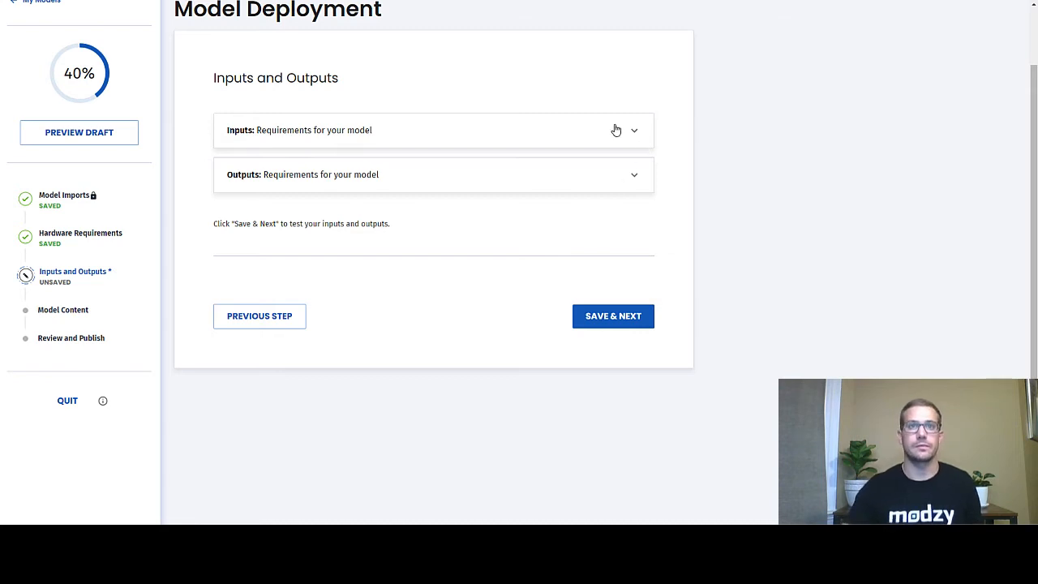
{"action": "left_click", "coordinate": [616, 129]}
{"action": "scroll", "coordinate": [491, 227], "scroll_direction": "down", "scroll_amount": 3}
{"action": "scroll", "coordinate": [491, 224], "scroll_direction": "down", "scroll_amount": 3}
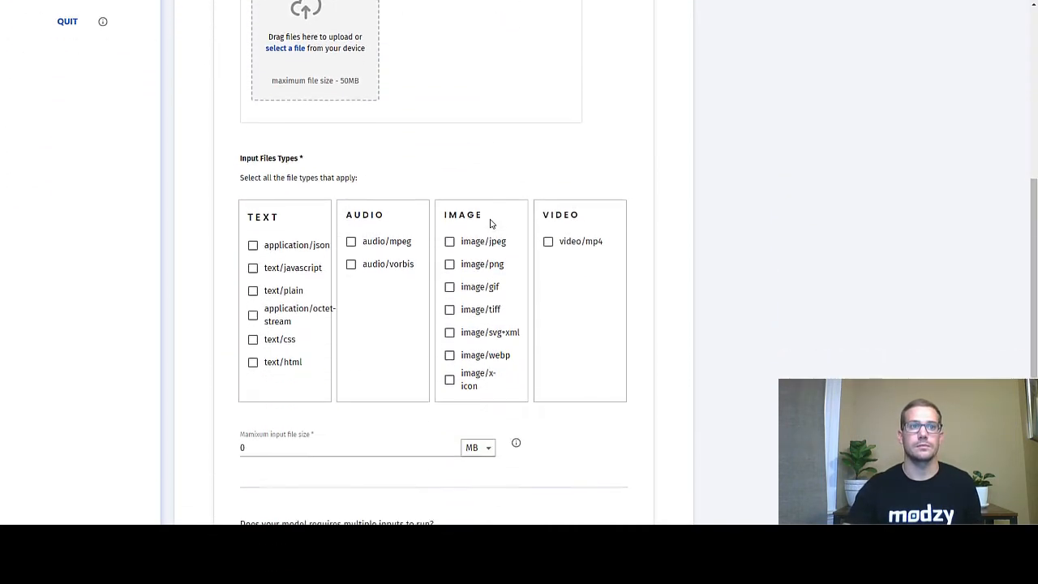
{"action": "scroll", "coordinate": [530, 411], "scroll_direction": "down", "scroll_amount": 1}
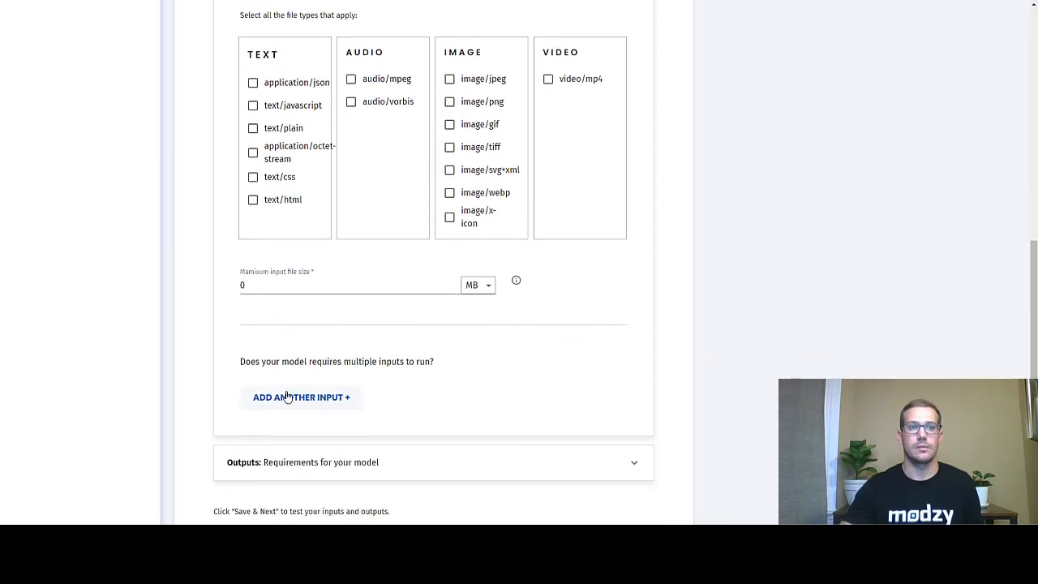
{"action": "left_click", "coordinate": [485, 470]}
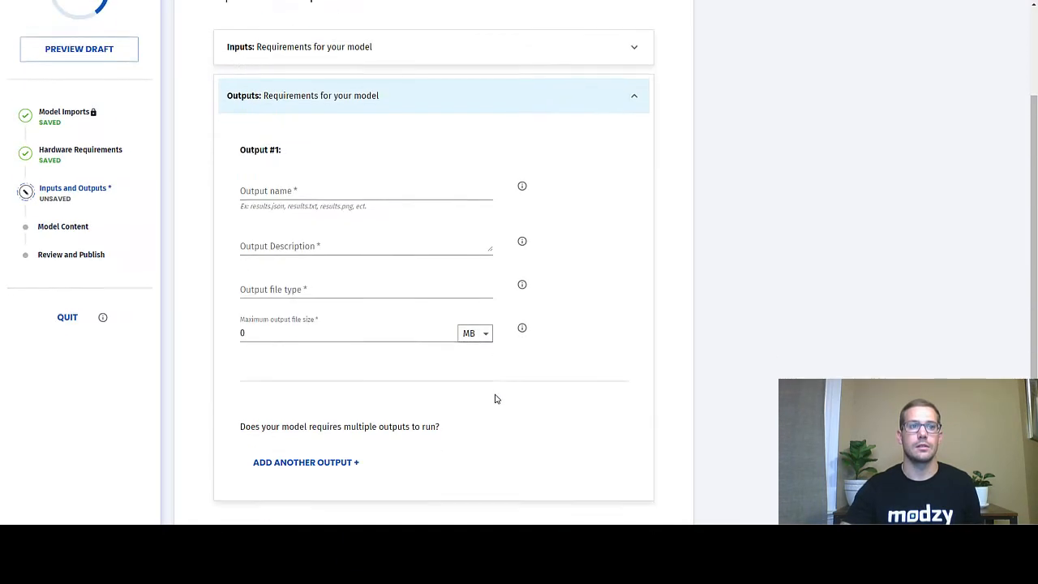
{"action": "scroll", "coordinate": [493, 397], "scroll_direction": "down", "scroll_amount": 3}
{"action": "scroll", "coordinate": [465, 296], "scroll_direction": "up", "scroll_amount": 5}
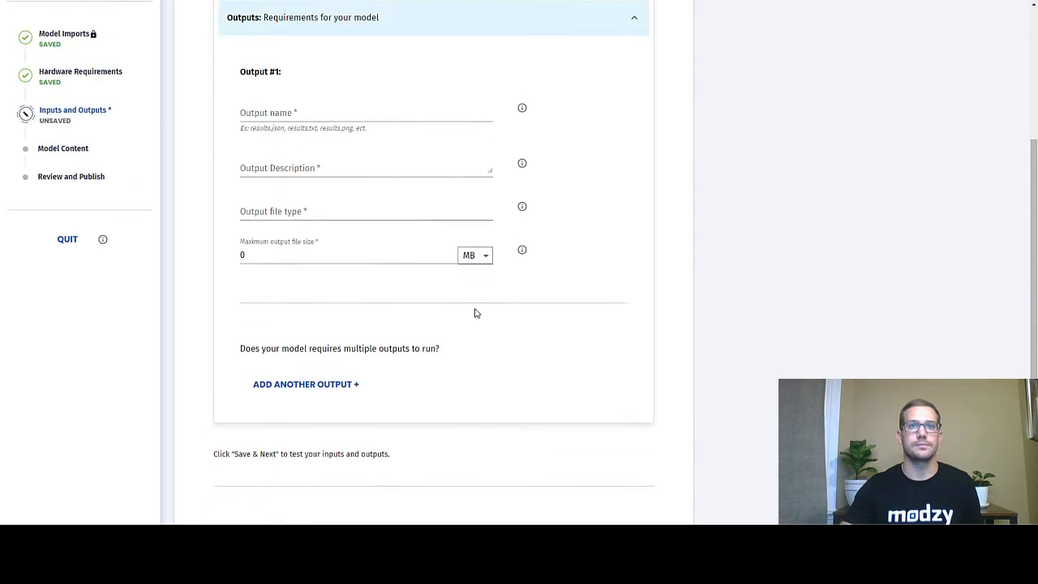
{"action": "left_click", "coordinate": [533, 240]}
{"action": "left_click", "coordinate": [535, 207]}
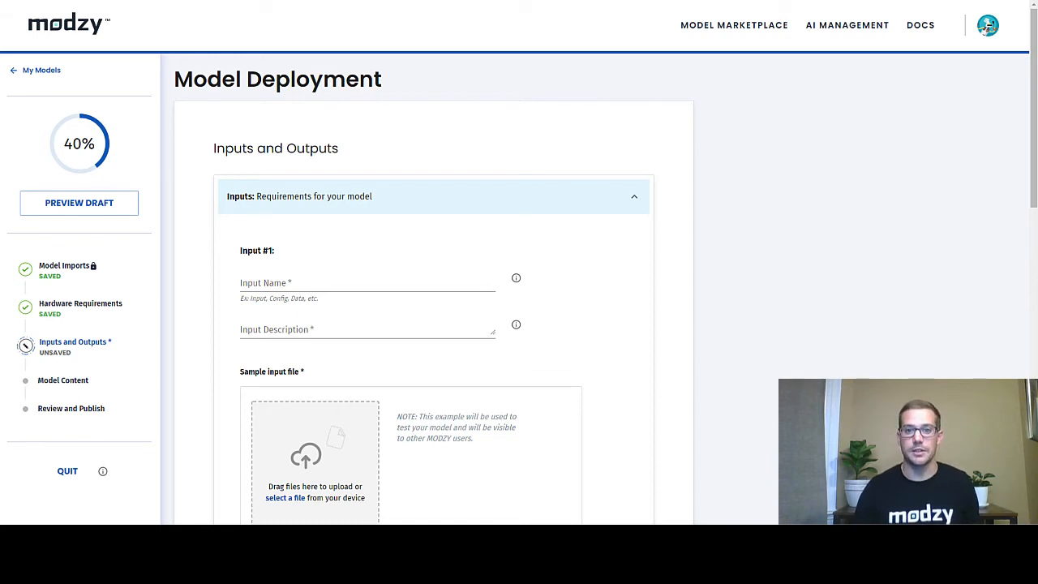
Name Input #1 "image" and describe it as "Image to be classified by the model."
{"action": "left_click", "coordinate": [340, 286]}
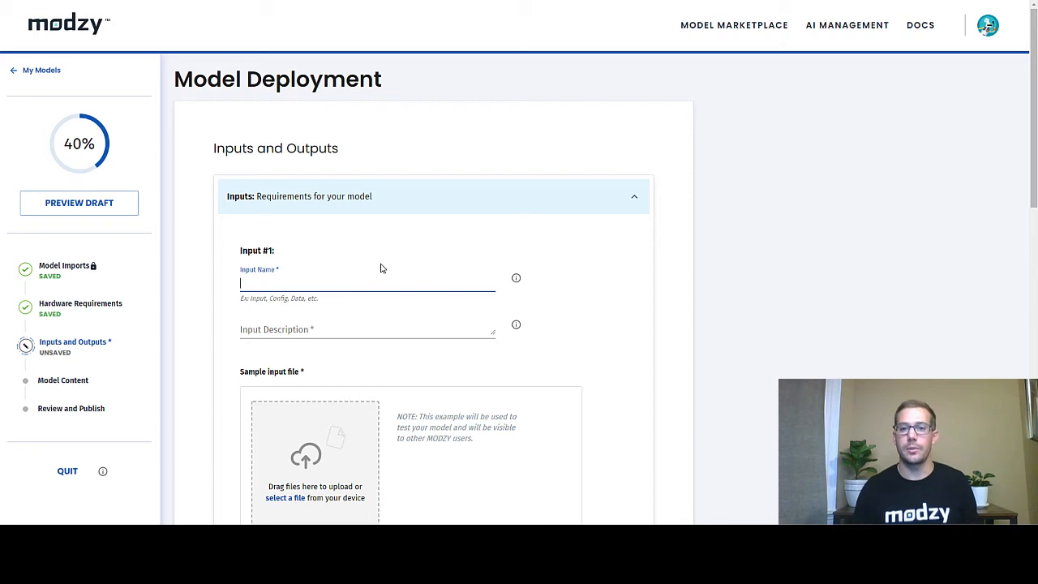
{"action": "type", "text": "image"}
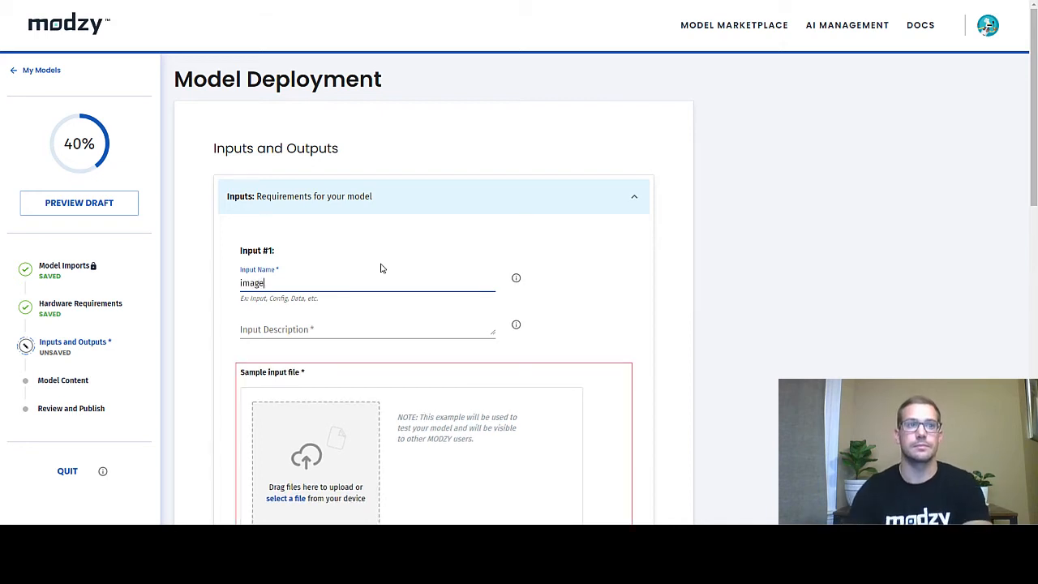
{"action": "left_click", "coordinate": [643, 280]}
{"action": "left_click", "coordinate": [446, 333]}
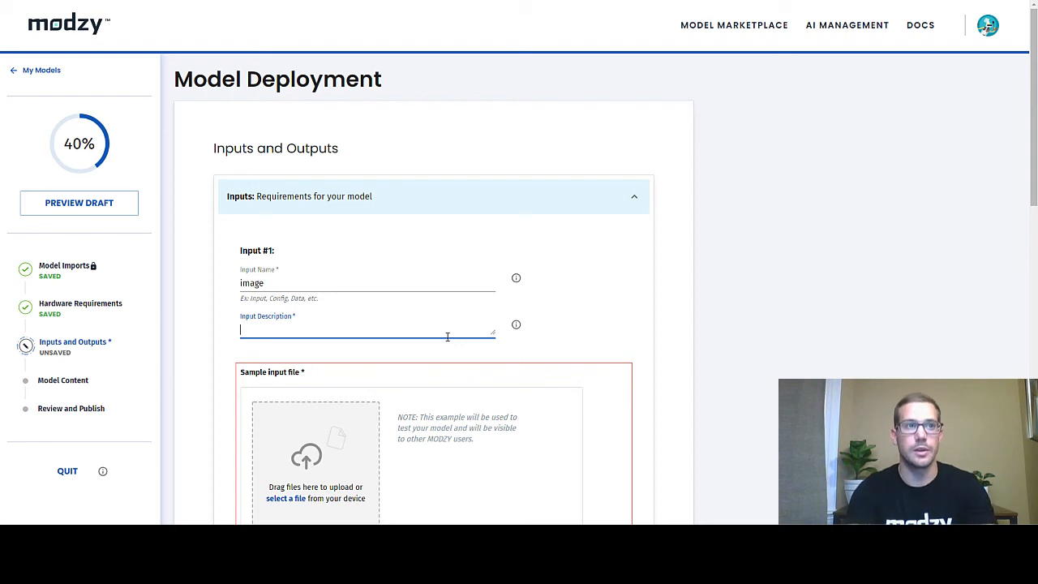
{"action": "type", "text": "Image"}
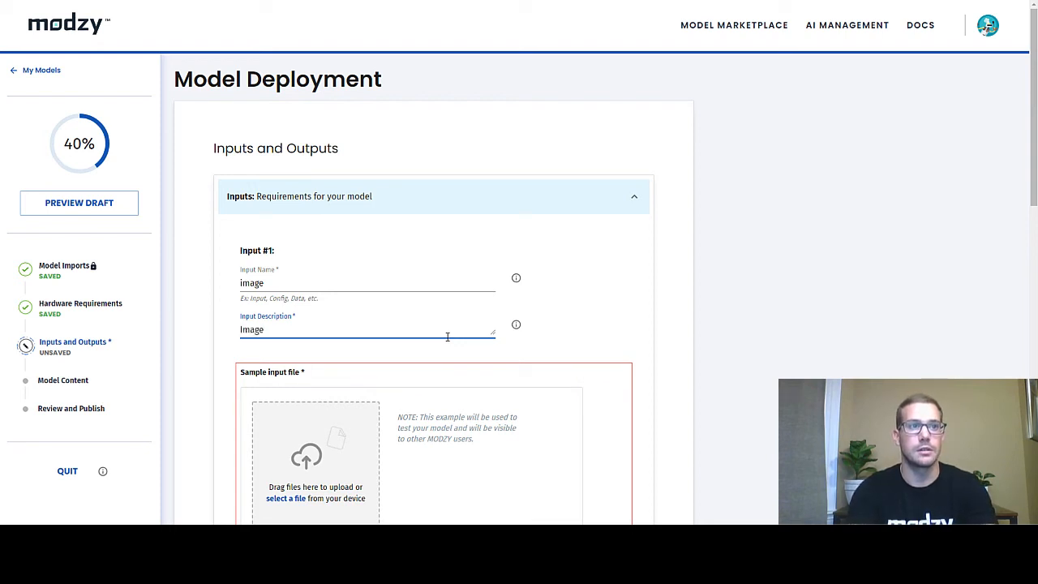
{"action": "type", "text": " to be cl"}
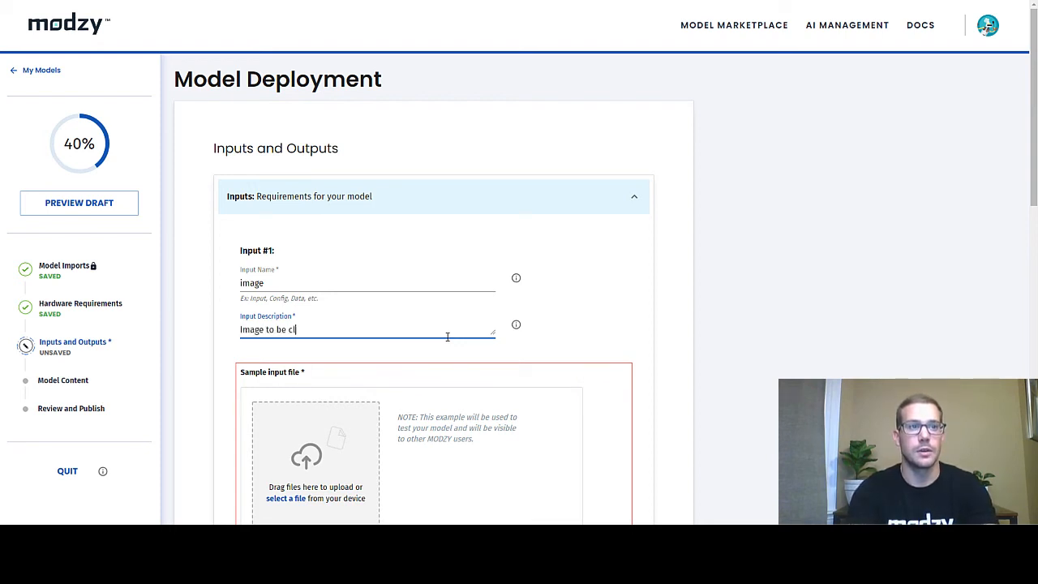
{"action": "type", "text": "assified byg the"}
{"action": "key", "text": "BackSpace"}
{"action": "key", "text": "BackSpace"}
{"action": "key", "text": "BackSpace"}
{"action": "key", "text": "BackSpace"}
{"action": "key", "text": "BackSpace"}
{"action": "type", "text": "the mdo"}
{"action": "key", "text": "BackSpace"}
{"action": "key", "text": "BackSpace"}
{"action": "type", "text": "odel."}
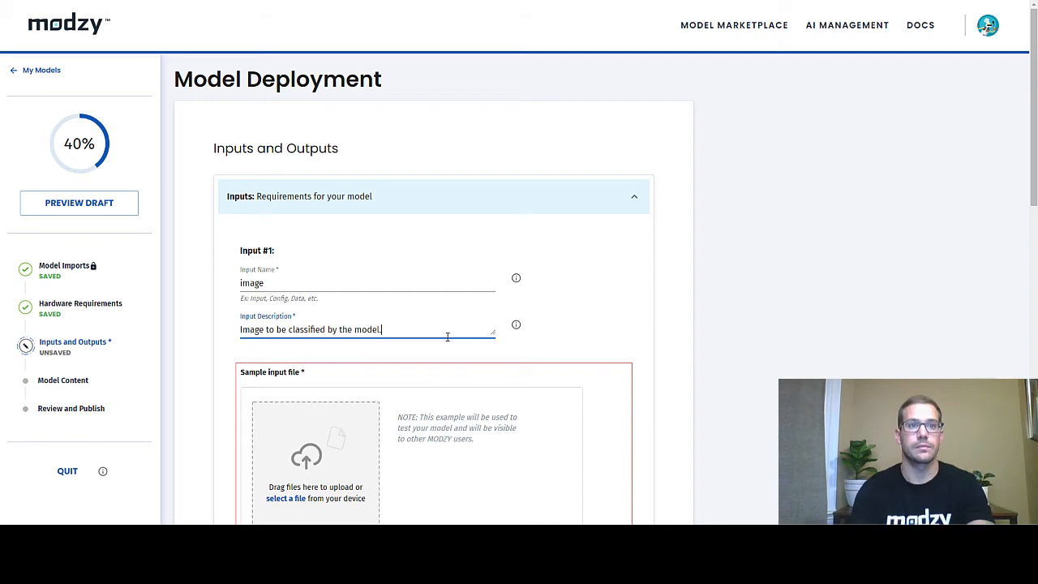
Upload dog.jpg from the data folder as the sample input file for Input #1
{"action": "scroll", "coordinate": [562, 209], "scroll_direction": "down", "scroll_amount": 2}
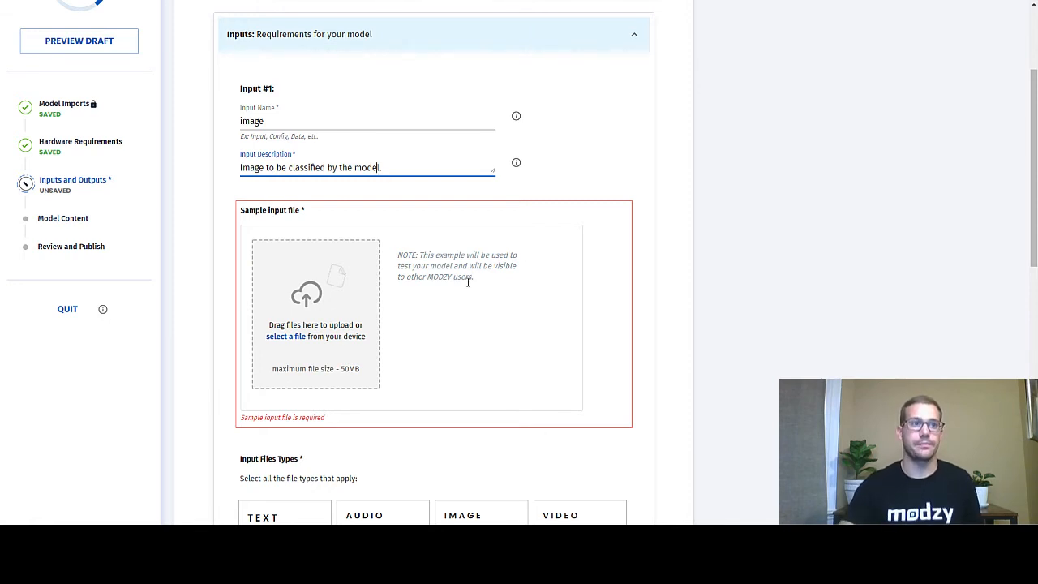
{"action": "left_click", "coordinate": [303, 341]}
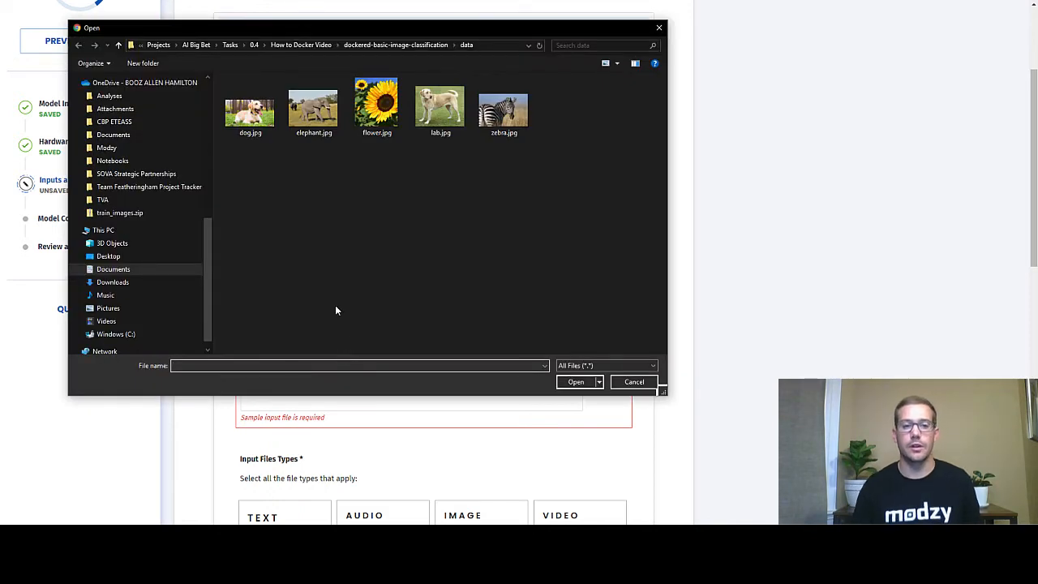
{"action": "left_click", "coordinate": [250, 107]}
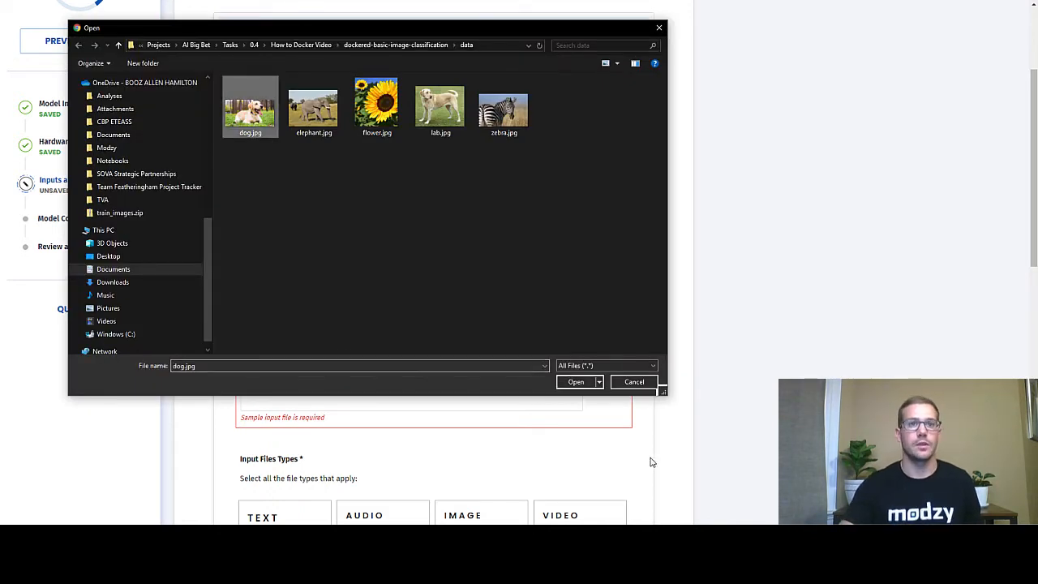
{"action": "left_click", "coordinate": [576, 384]}
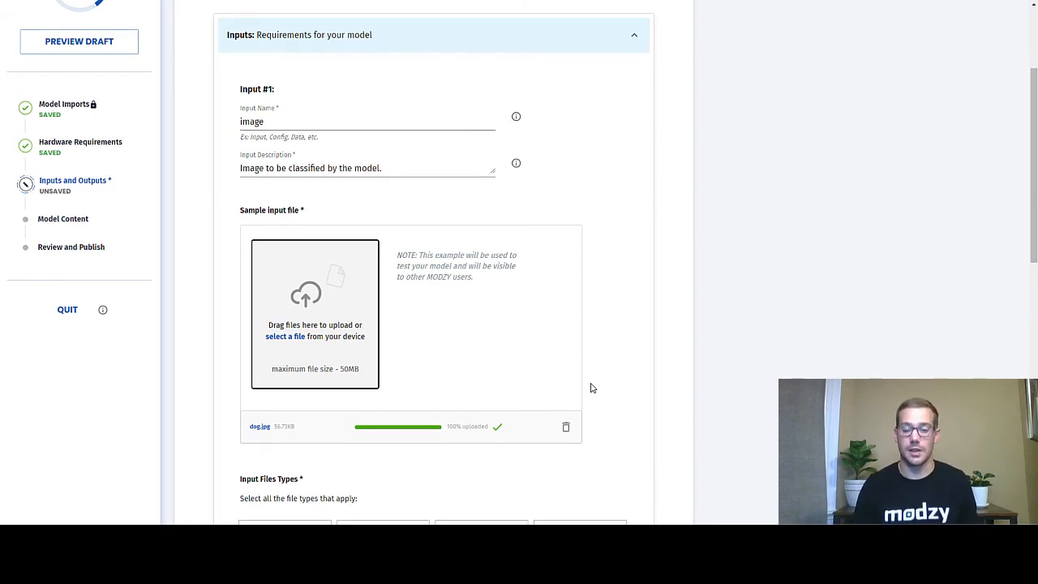
Allow image/jpeg and image/png as input file types and set the maximum input file size to 50 MB
{"action": "scroll", "coordinate": [649, 349], "scroll_direction": "down", "scroll_amount": 1}
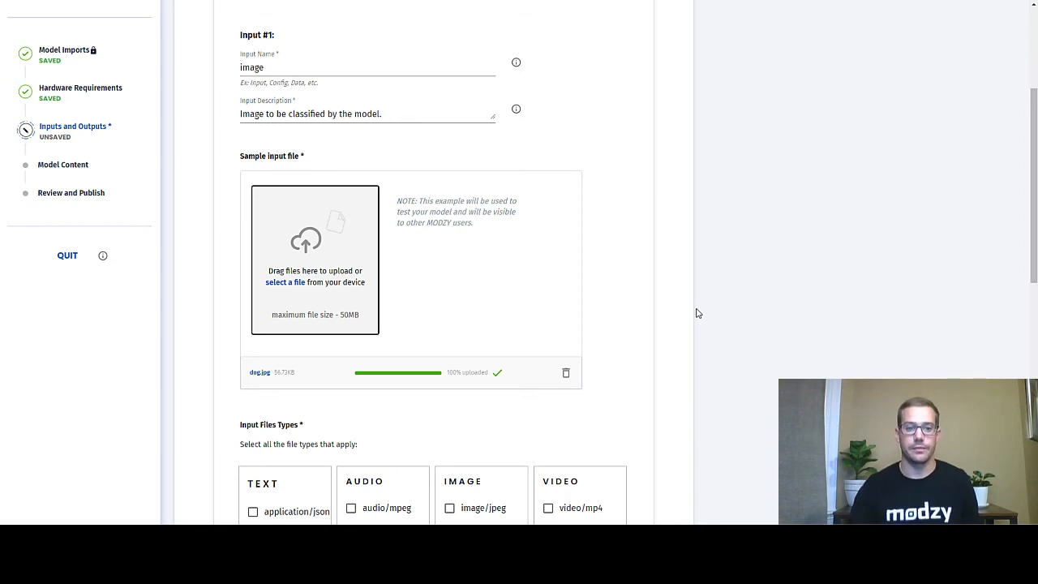
{"action": "scroll", "coordinate": [519, 341], "scroll_direction": "down", "scroll_amount": 4}
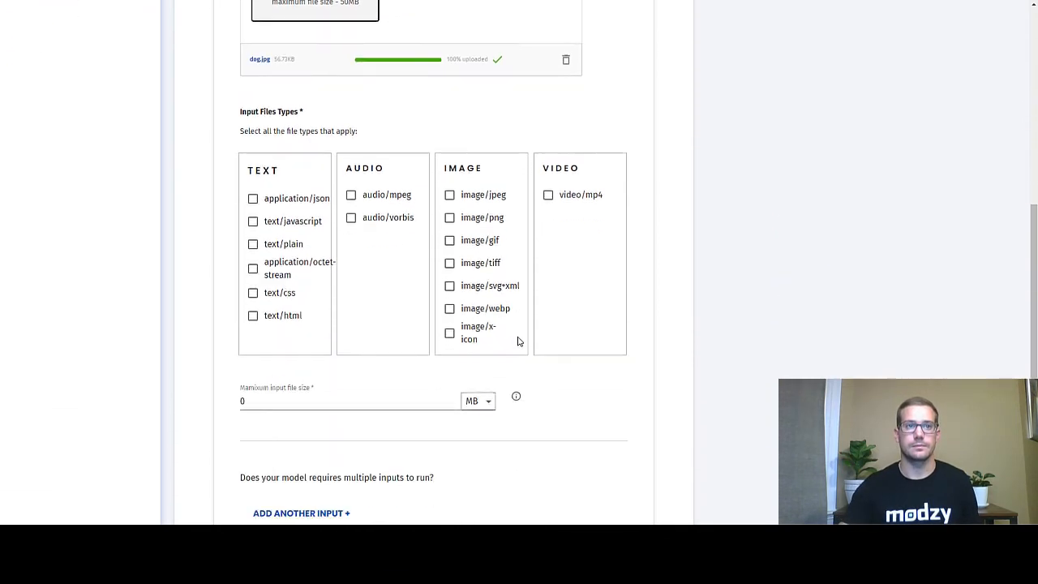
{"action": "scroll", "coordinate": [519, 341], "scroll_direction": "down", "scroll_amount": 1}
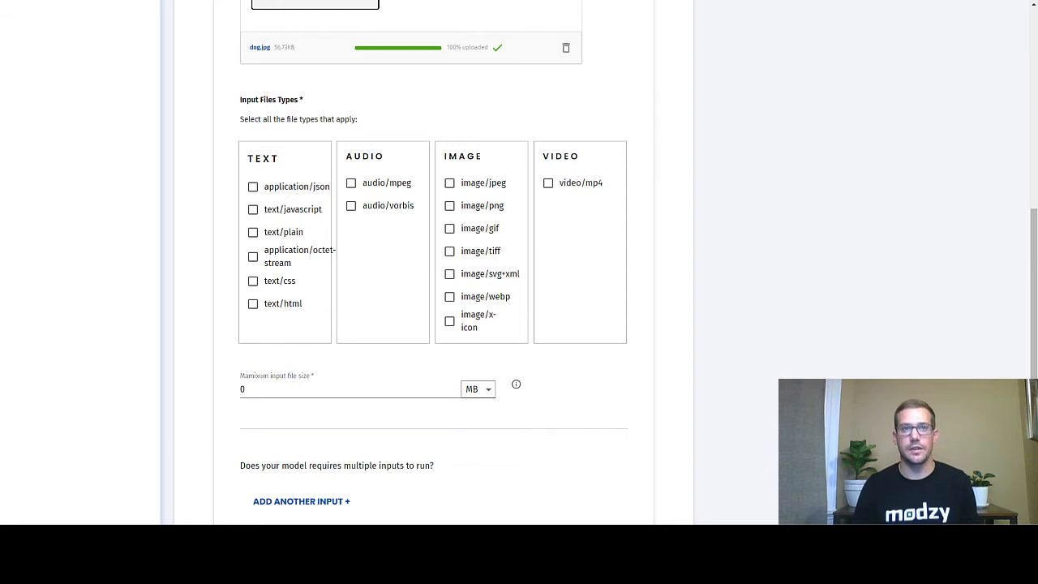
{"action": "left_click", "coordinate": [449, 183]}
{"action": "left_click", "coordinate": [449, 206]}
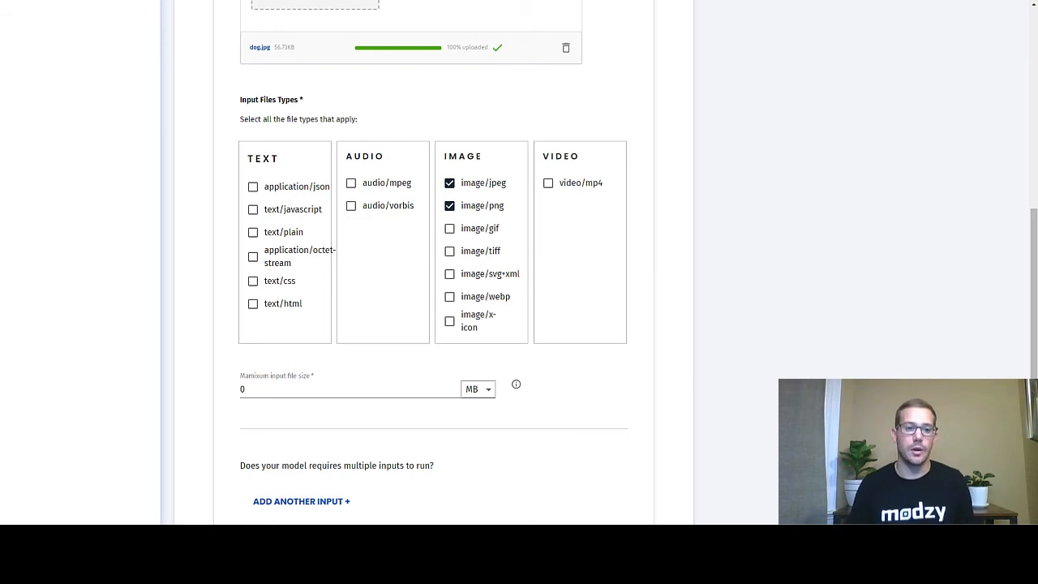
{"action": "left_click", "coordinate": [306, 388]}
{"action": "type", "text": "50"}
Expand the output requirements, name Output #1 "results.json" and describe it as "Top five model predictions"
{"action": "scroll", "coordinate": [621, 422], "scroll_direction": "down", "scroll_amount": 2}
{"action": "scroll", "coordinate": [621, 423], "scroll_direction": "down", "scroll_amount": 1}
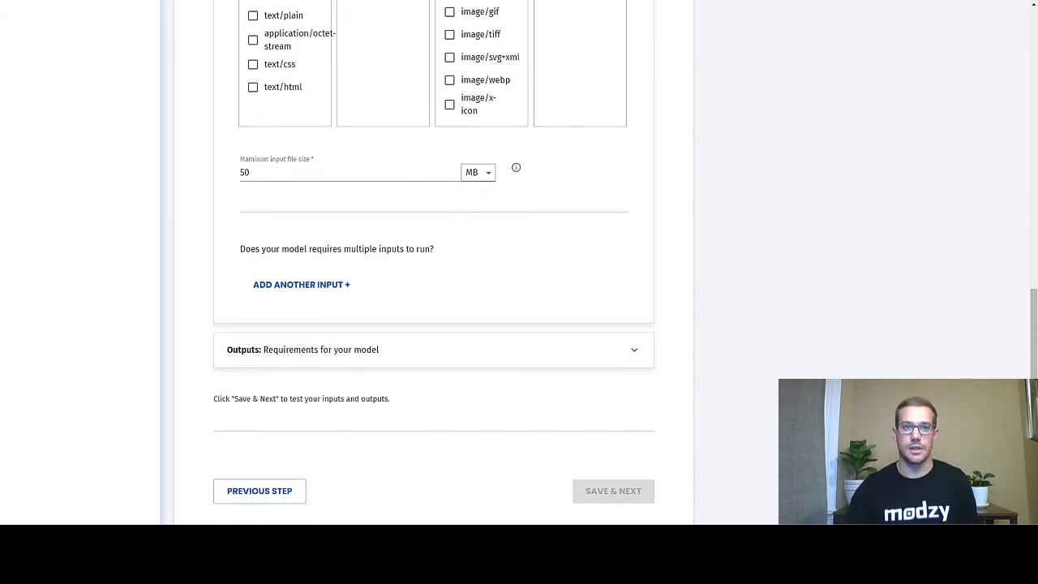
{"action": "left_click", "coordinate": [586, 365]}
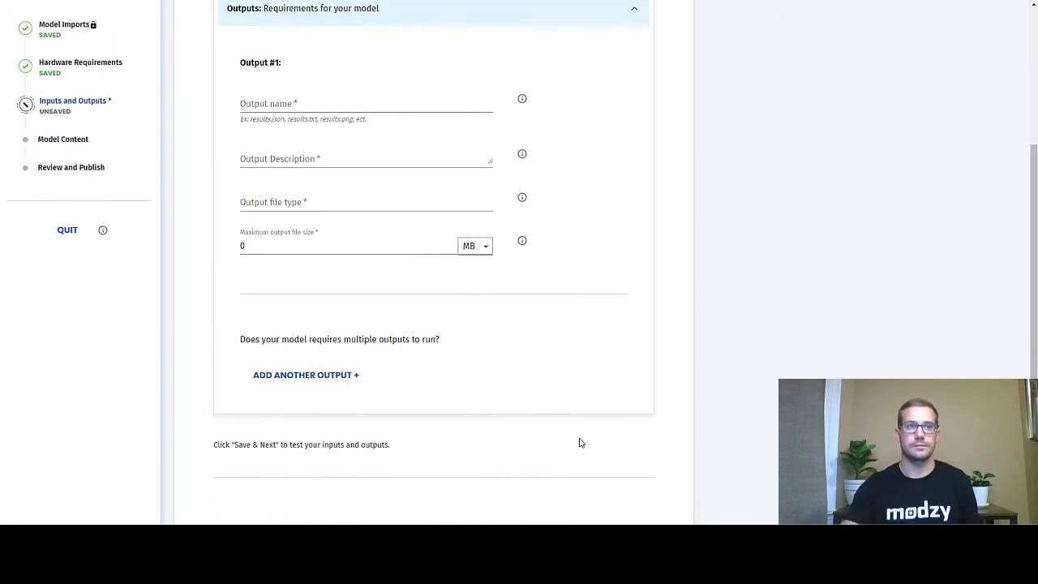
{"action": "scroll", "coordinate": [576, 427], "scroll_direction": "up", "scroll_amount": 1}
{"action": "left_click", "coordinate": [377, 158]}
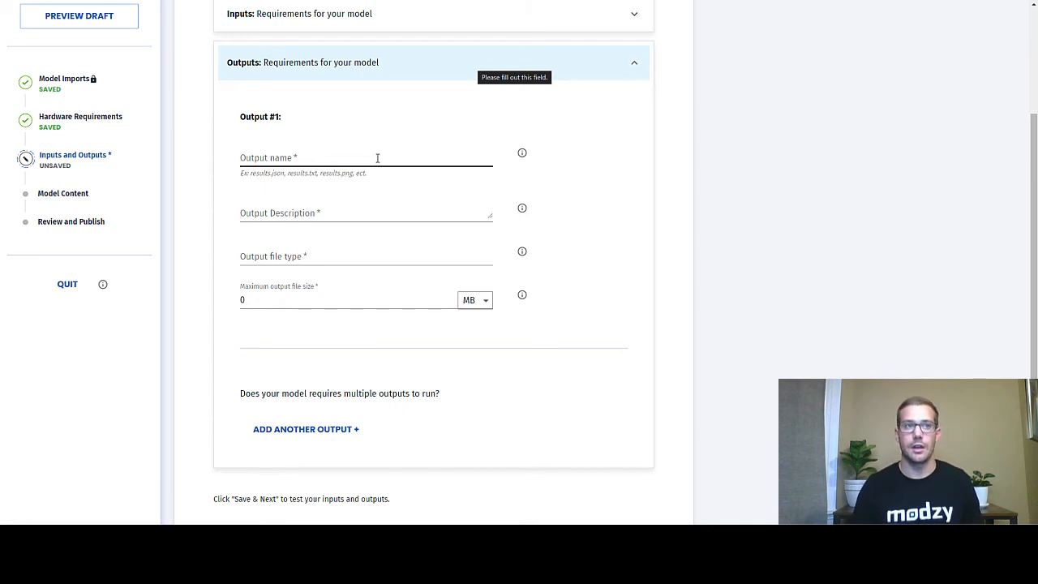
{"action": "left_click", "coordinate": [377, 159]}
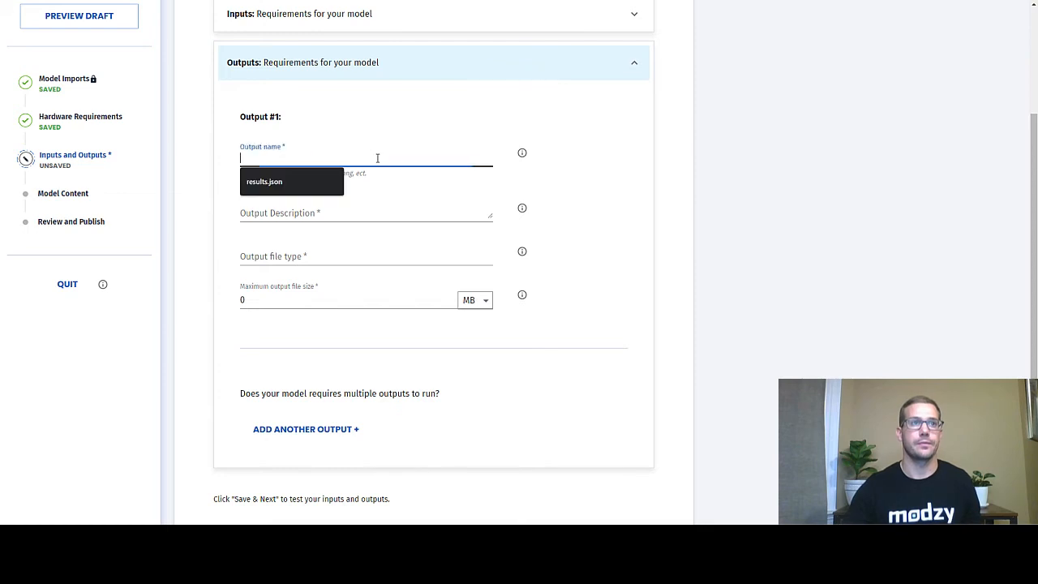
{"action": "type", "text": "results.json"}
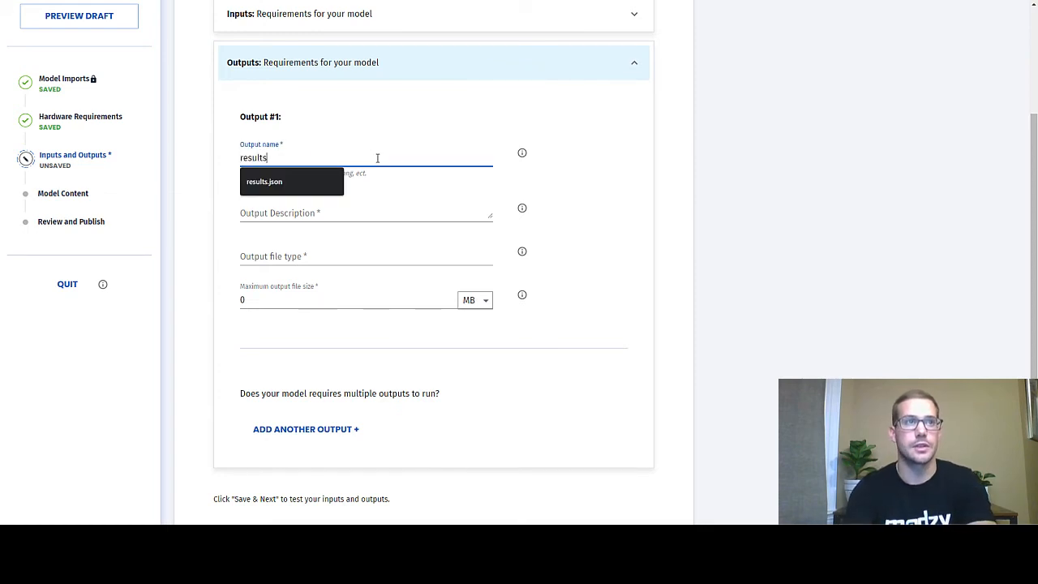
{"action": "key", "text": "Tab"}
{"action": "key", "text": "Tab"}
{"action": "type", "text": "Top five model predic"}
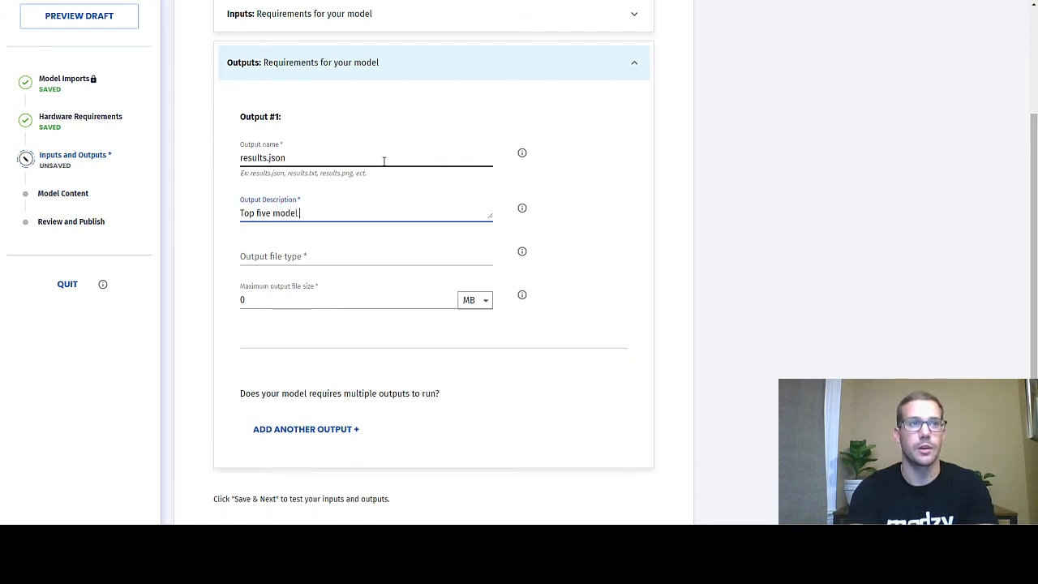
{"action": "key", "text": "BackSpace"}
{"action": "key", "text": "BackSpace"}
{"action": "type", "text": "ictions"}
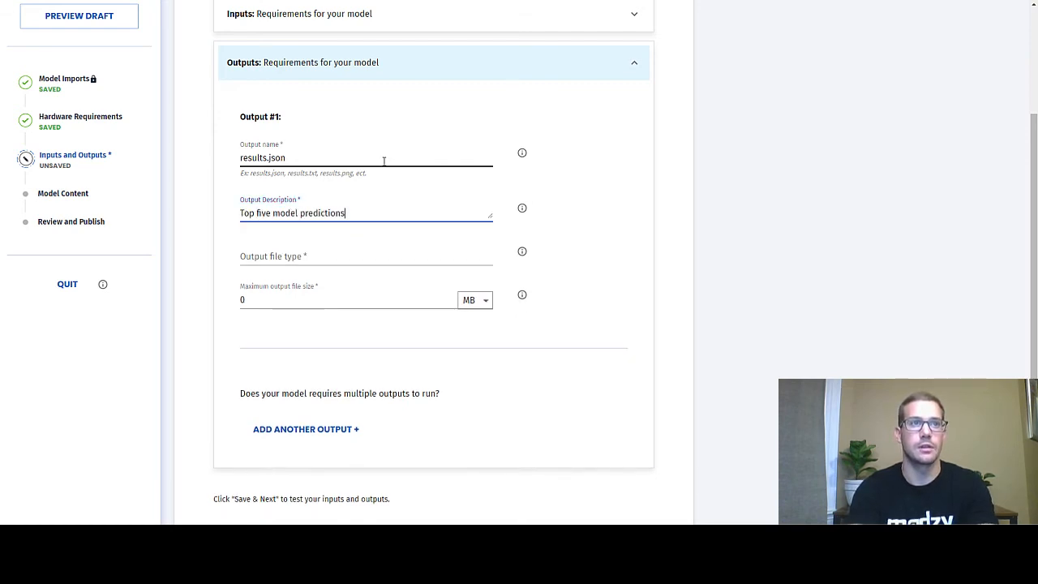
Set the output file type to application/json with a maximum size of 1 MB, and save to test the inputs and outputs
{"action": "key", "text": "Tab"}
{"action": "key", "text": "Tab"}
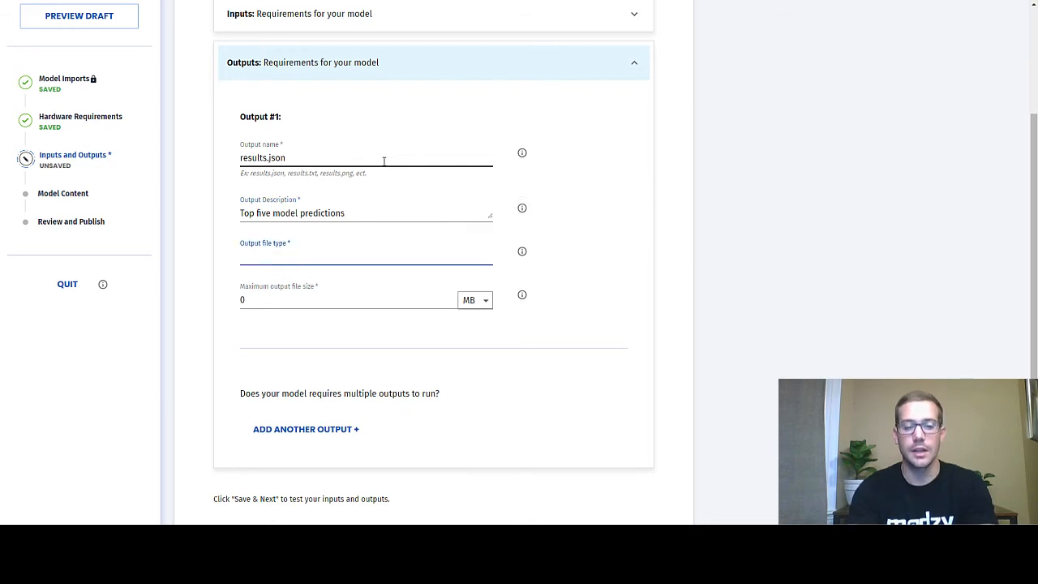
{"action": "type", "text": "application"}
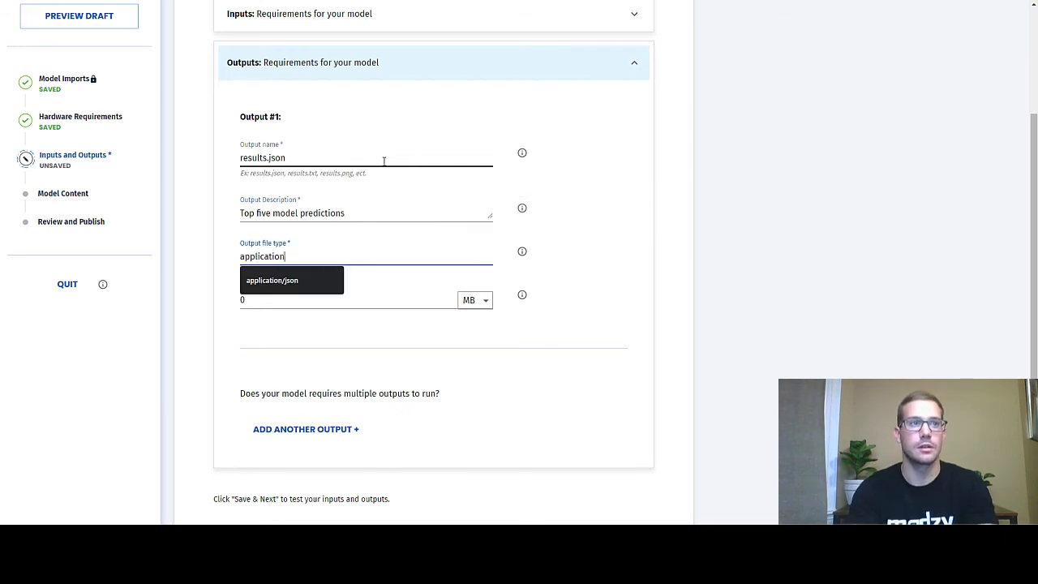
{"action": "type", "text": "/json"}
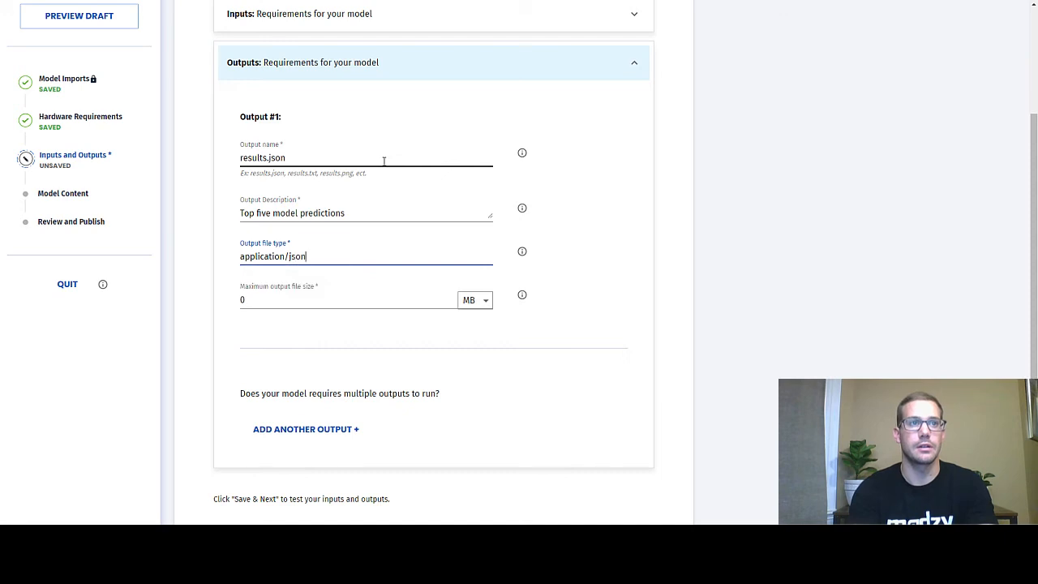
{"action": "key", "text": "Tab"}
{"action": "key", "text": "Tab"}
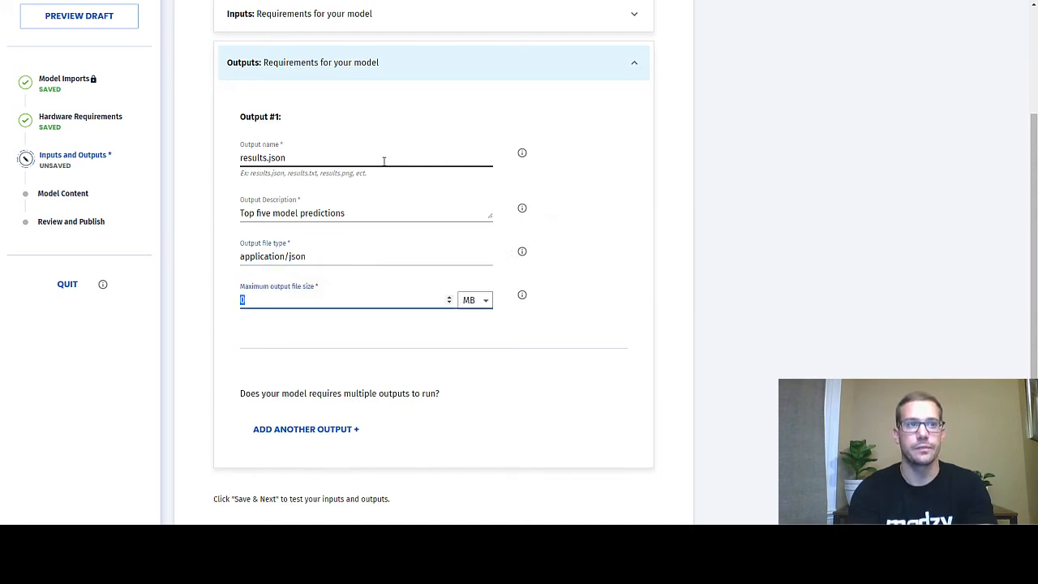
{"action": "type", "text": "1"}
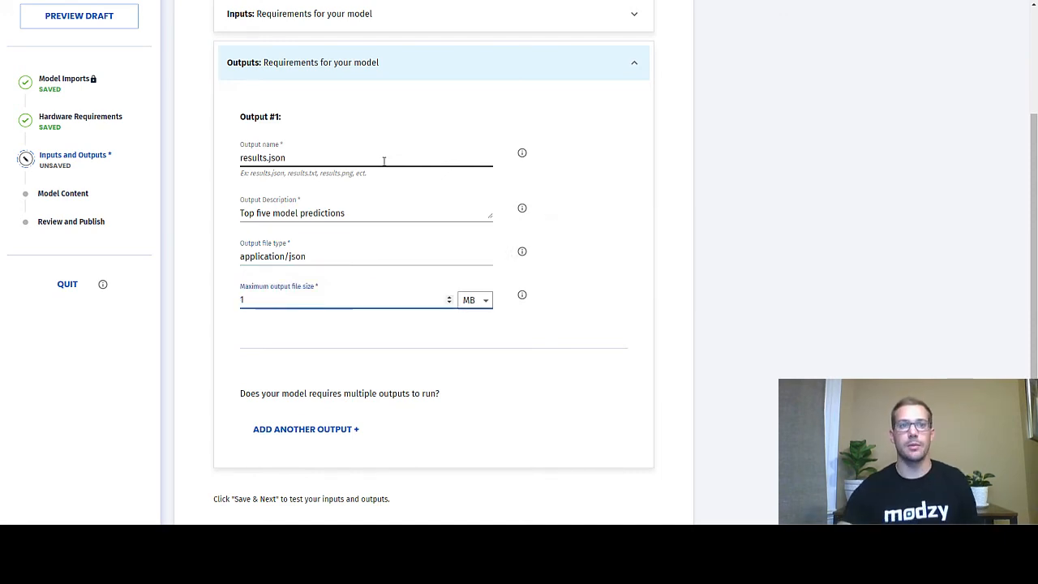
{"action": "left_click", "coordinate": [640, 322]}
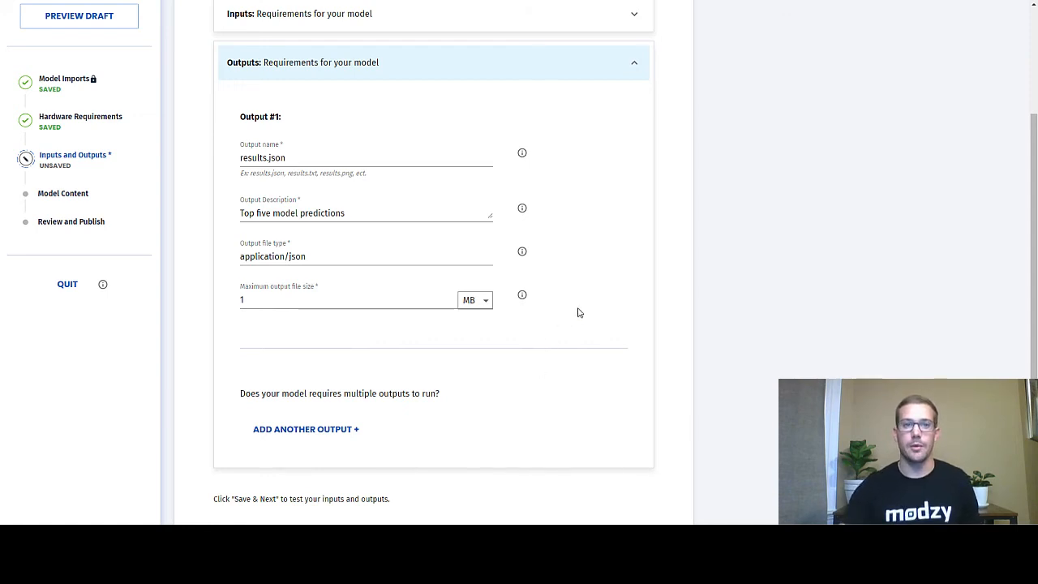
{"action": "scroll", "coordinate": [568, 308], "scroll_direction": "down", "scroll_amount": 2}
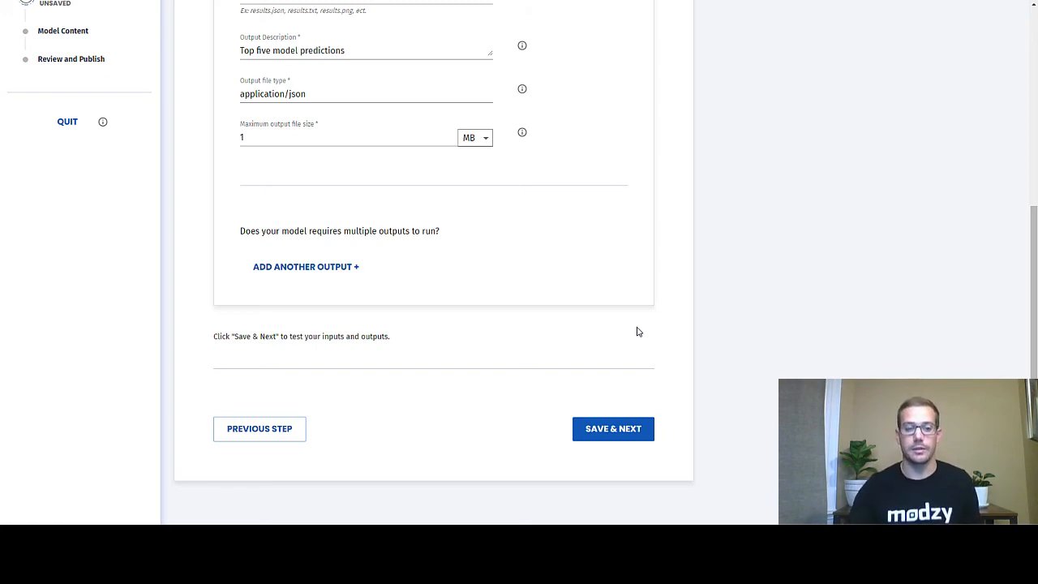
{"action": "left_click", "coordinate": [618, 432]}
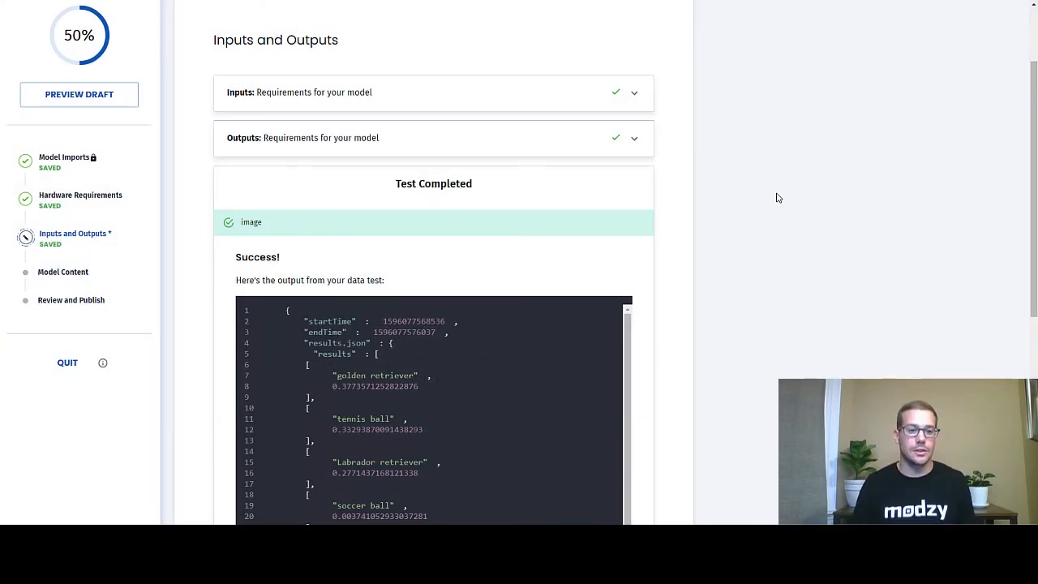
Examine the data test output, including the start and end times, the results.json section, and the predicted classes with their scores
{"action": "scroll", "coordinate": [762, 187], "scroll_direction": "down", "scroll_amount": 2}
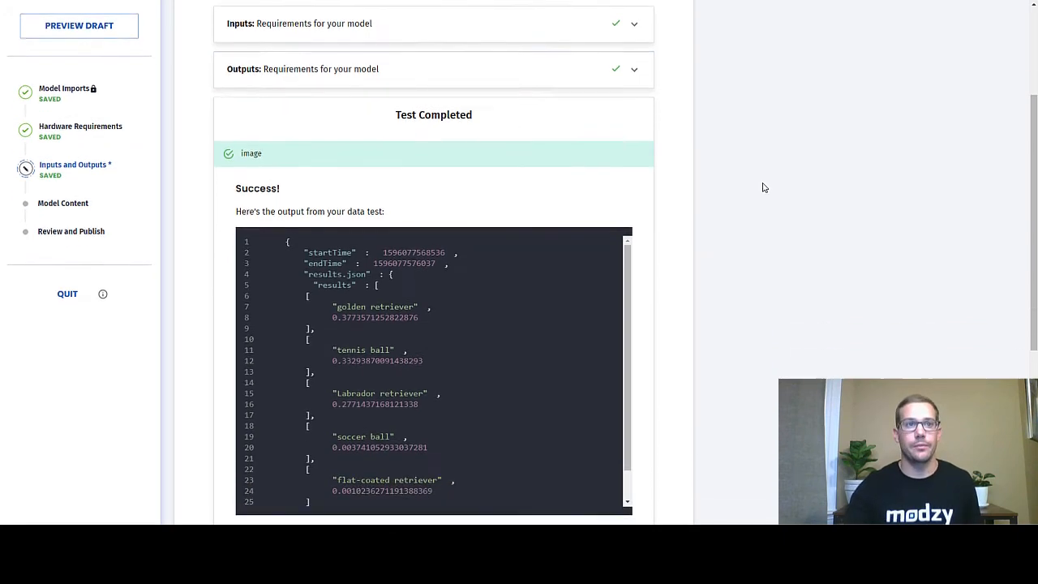
{"action": "scroll", "coordinate": [507, 240], "scroll_direction": "down", "scroll_amount": 2}
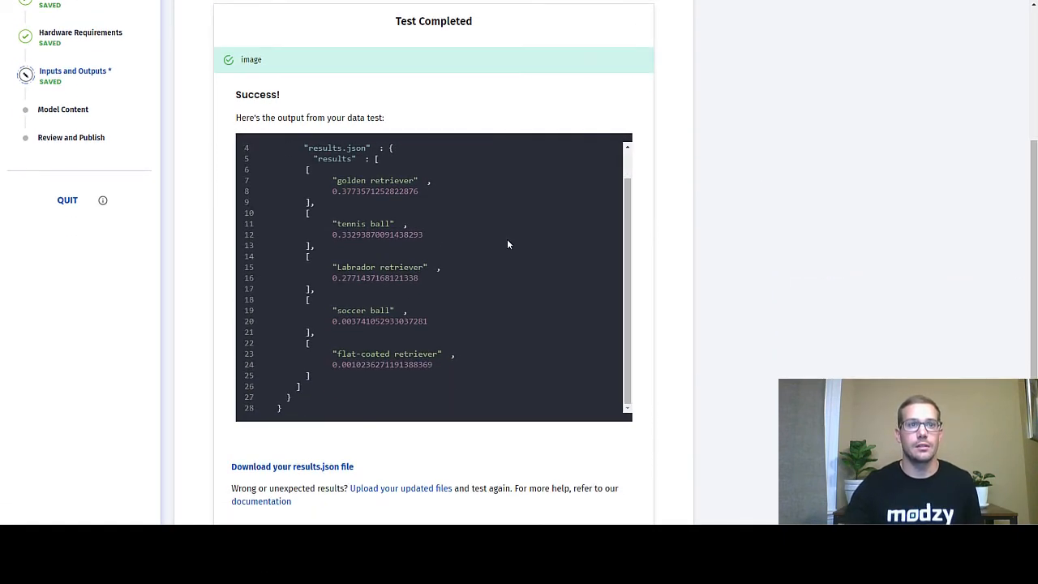
{"action": "scroll", "coordinate": [508, 240], "scroll_direction": "up", "scroll_amount": 2}
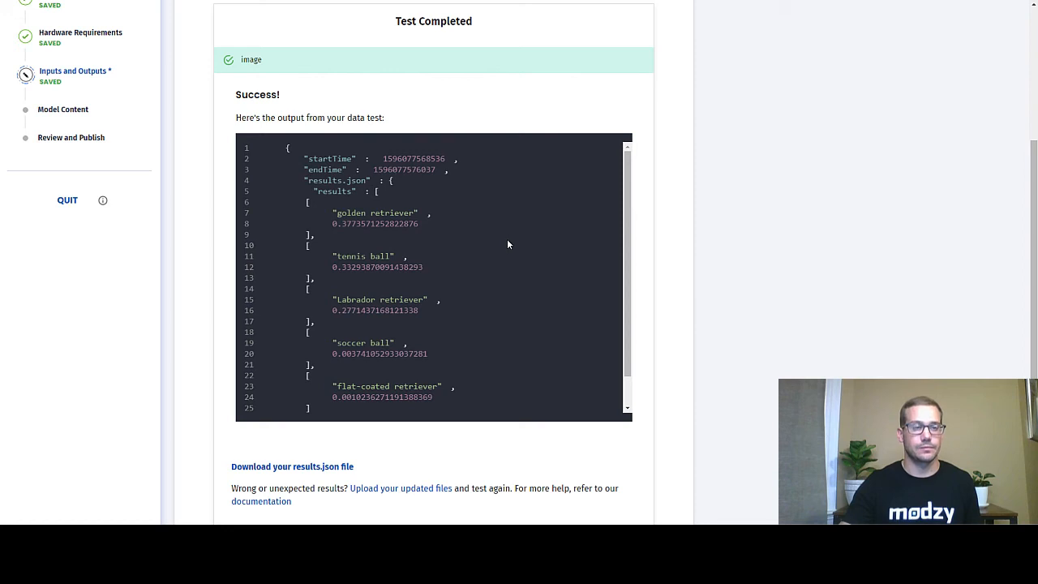
{"action": "left_click_drag", "start_coordinate": [305, 160], "coordinate": [421, 171]}
{"action": "left_click", "coordinate": [333, 164]}
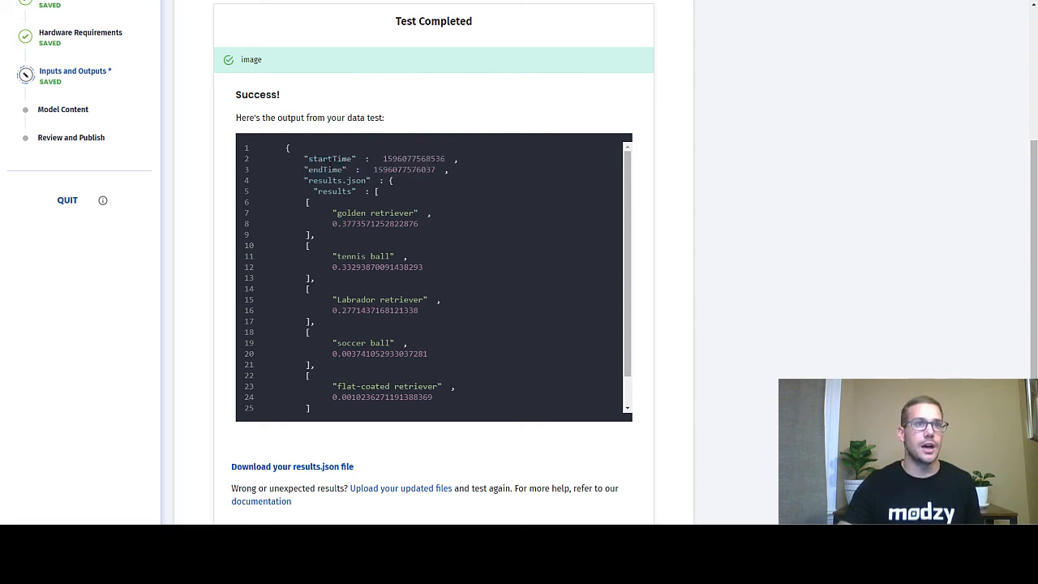
{"action": "left_click_drag", "start_coordinate": [304, 180], "coordinate": [361, 180]}
{"action": "left_click", "coordinate": [349, 199]}
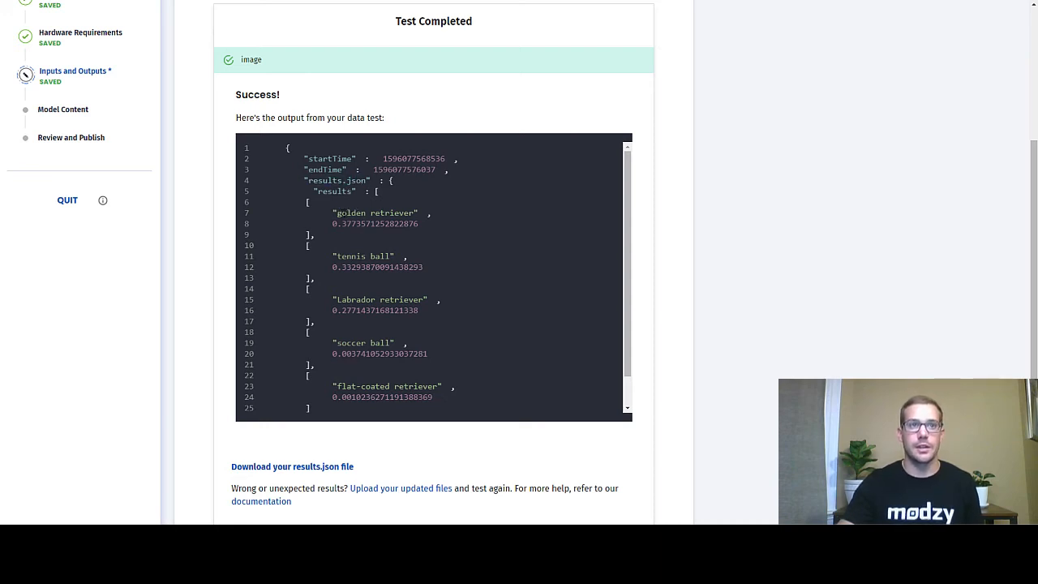
{"action": "left_click_drag", "start_coordinate": [336, 213], "coordinate": [412, 213]}
{"action": "left_click_drag", "start_coordinate": [332, 224], "coordinate": [414, 224]}
{"action": "scroll", "coordinate": [401, 239], "scroll_direction": "down", "scroll_amount": 2}
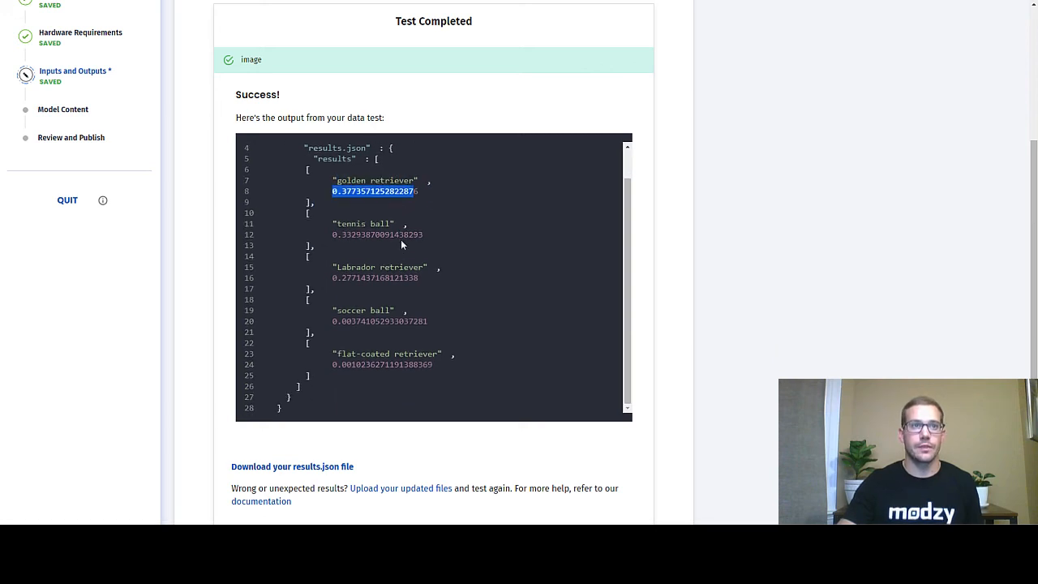
Finish reviewing the completed data test and continue to the model content stage
{"action": "left_click", "coordinate": [478, 278]}
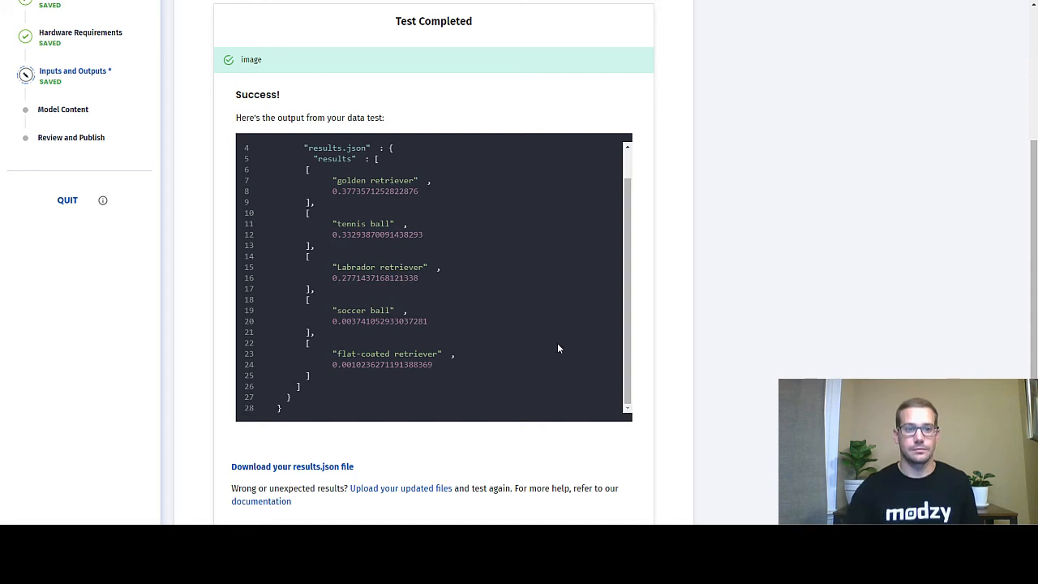
{"action": "scroll", "coordinate": [543, 344], "scroll_direction": "down", "scroll_amount": 1}
{"action": "scroll", "coordinate": [557, 345], "scroll_direction": "down", "scroll_amount": 1}
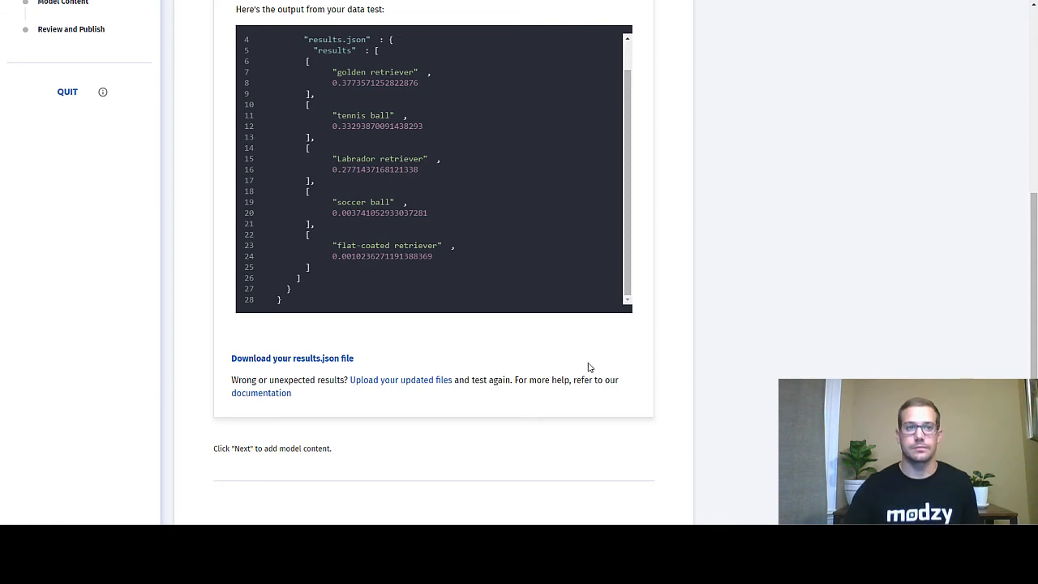
{"action": "scroll", "coordinate": [586, 366], "scroll_direction": "down", "scroll_amount": 2}
{"action": "left_click", "coordinate": [621, 411]}
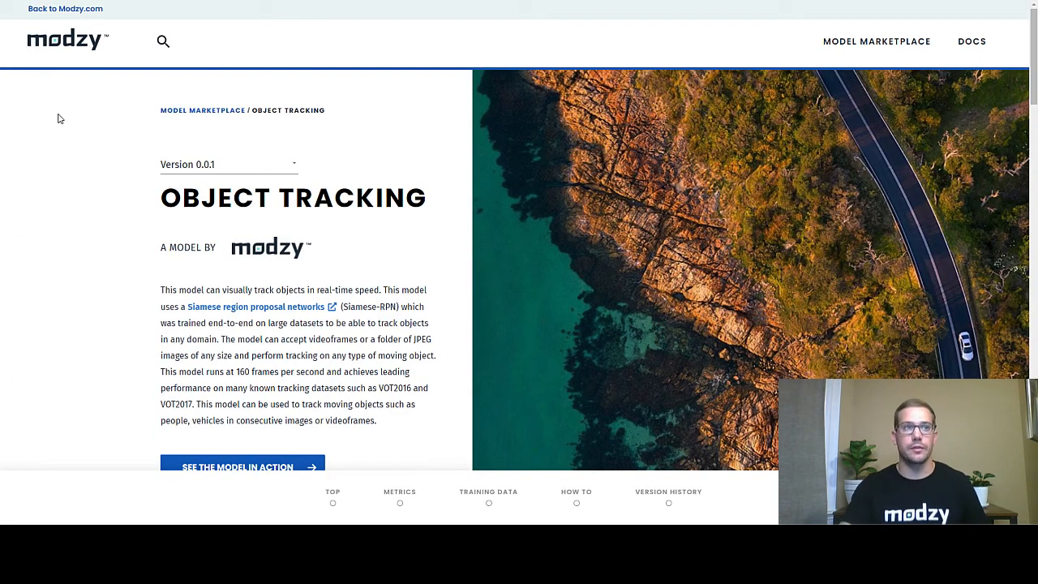
Examine the Object Tracking model's marketplace page, including its description, performance metrics and technical details
{"action": "scroll", "coordinate": [83, 178], "scroll_direction": "down", "scroll_amount": 3}
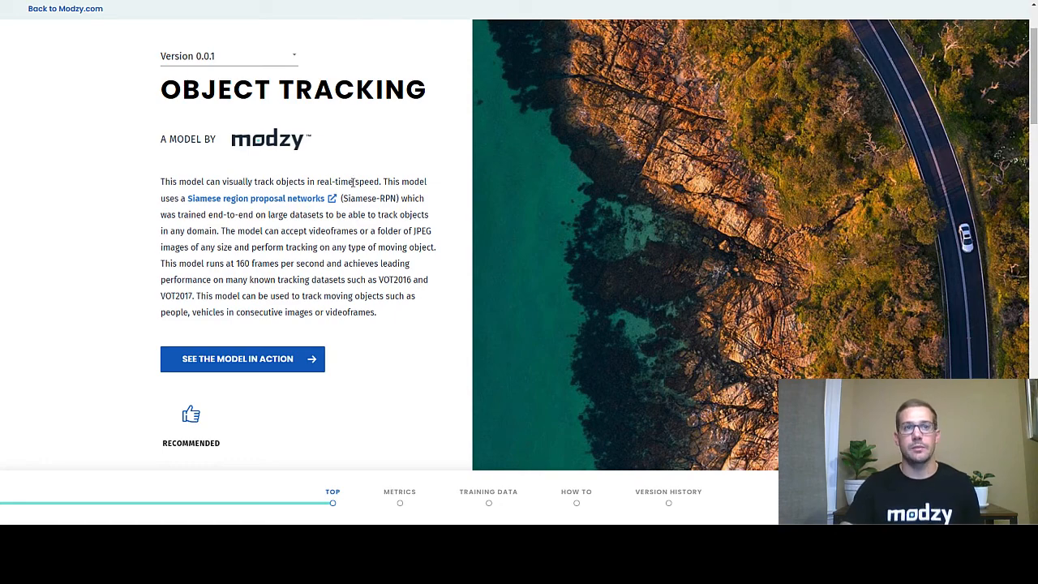
{"action": "left_click_drag", "start_coordinate": [353, 182], "coordinate": [355, 295]}
{"action": "scroll", "coordinate": [354, 295], "scroll_direction": "down", "scroll_amount": 5}
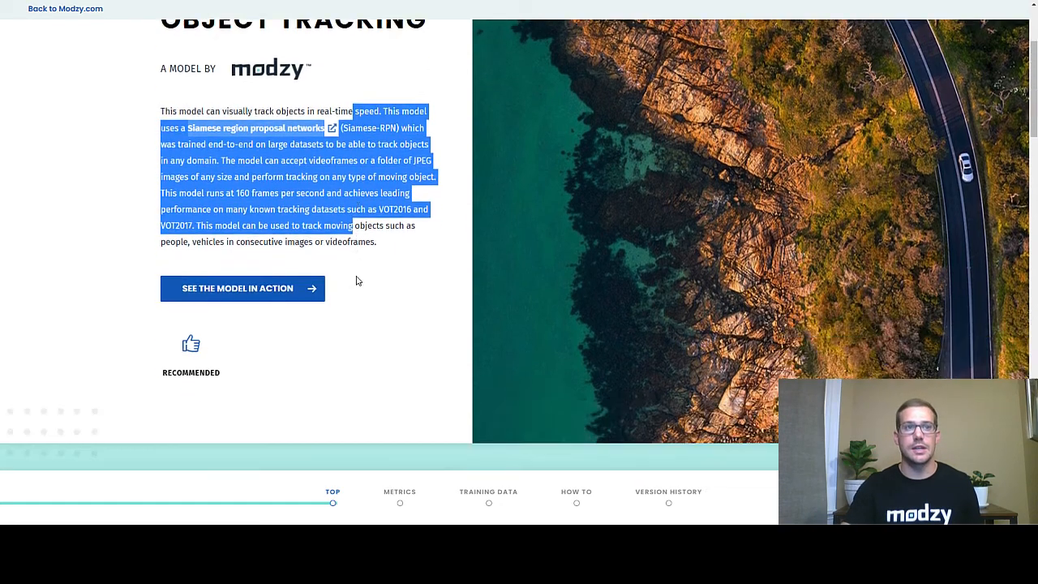
{"action": "scroll", "coordinate": [353, 261], "scroll_direction": "down", "scroll_amount": 3}
{"action": "left_click_drag", "start_coordinate": [219, 182], "coordinate": [217, 280]}
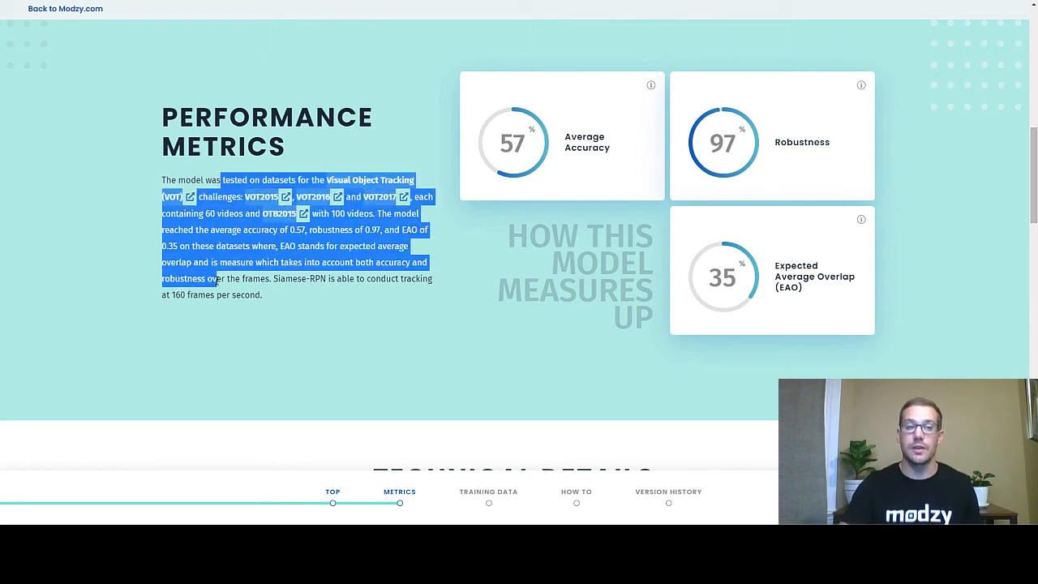
{"action": "scroll", "coordinate": [225, 266], "scroll_direction": "down", "scroll_amount": 4}
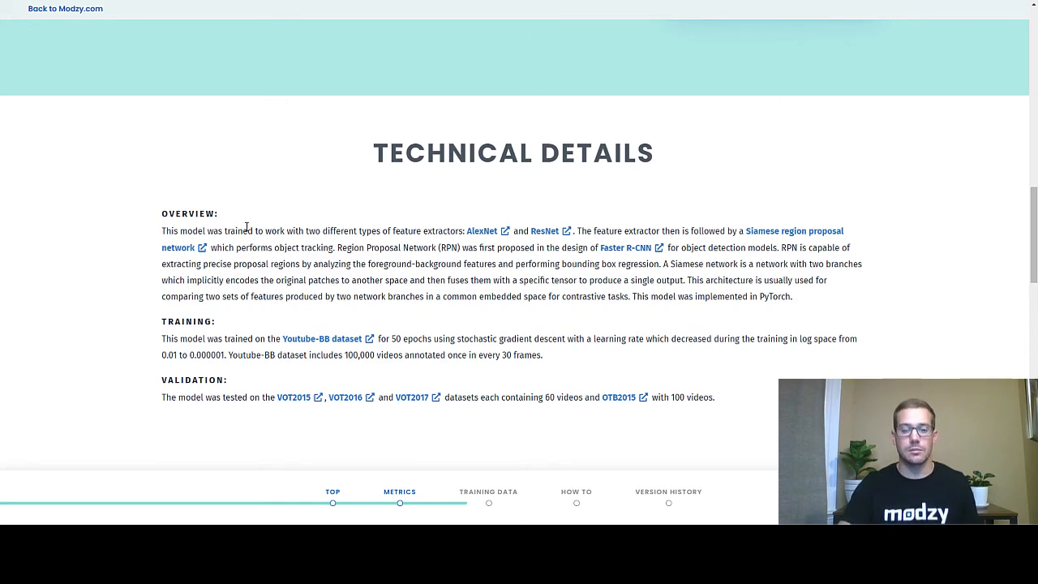
{"action": "scroll", "coordinate": [253, 212], "scroll_direction": "down", "scroll_amount": 2}
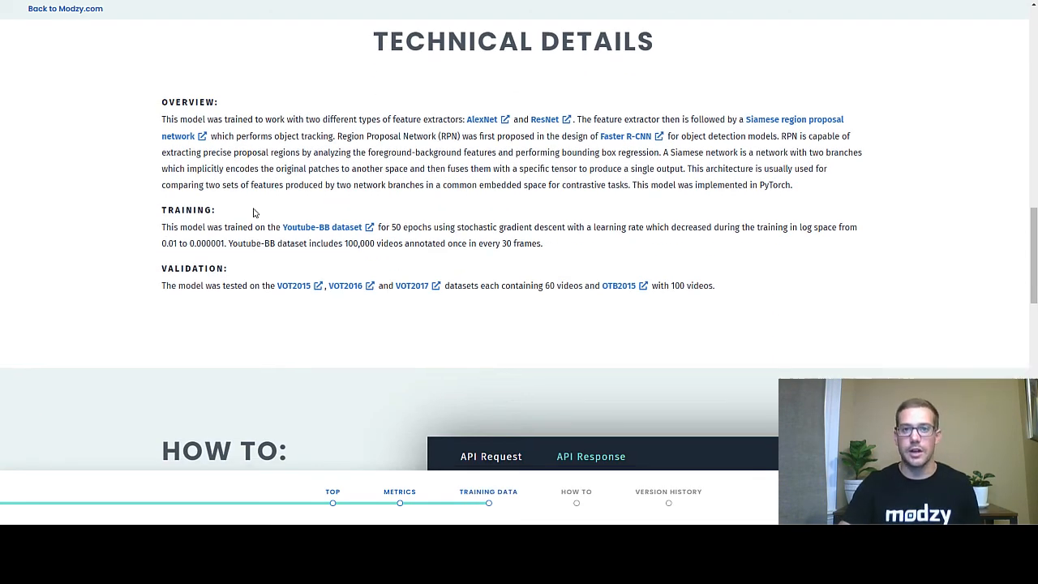
{"action": "scroll", "coordinate": [253, 212], "scroll_direction": "down", "scroll_amount": 4}
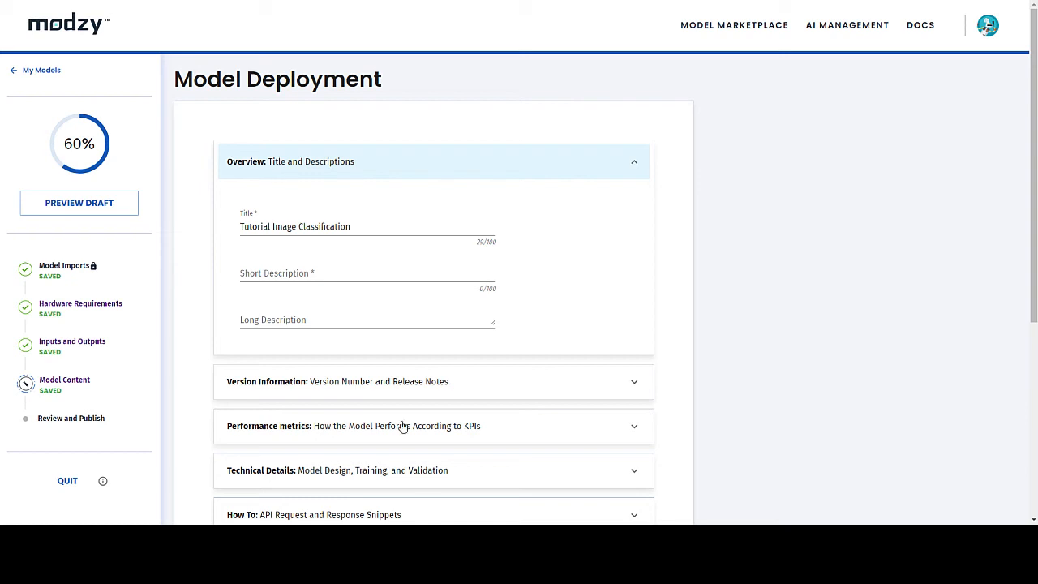
Enter "Placeholder text" as both the short description and the long description in the model overview
{"action": "left_click", "coordinate": [385, 279]}
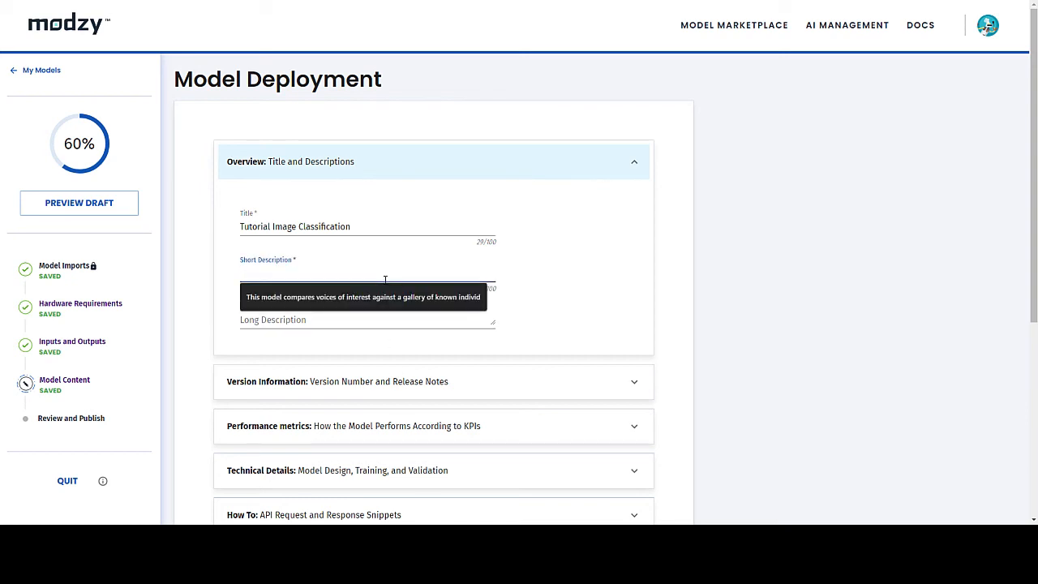
{"action": "type", "text": "Placeholder text"}
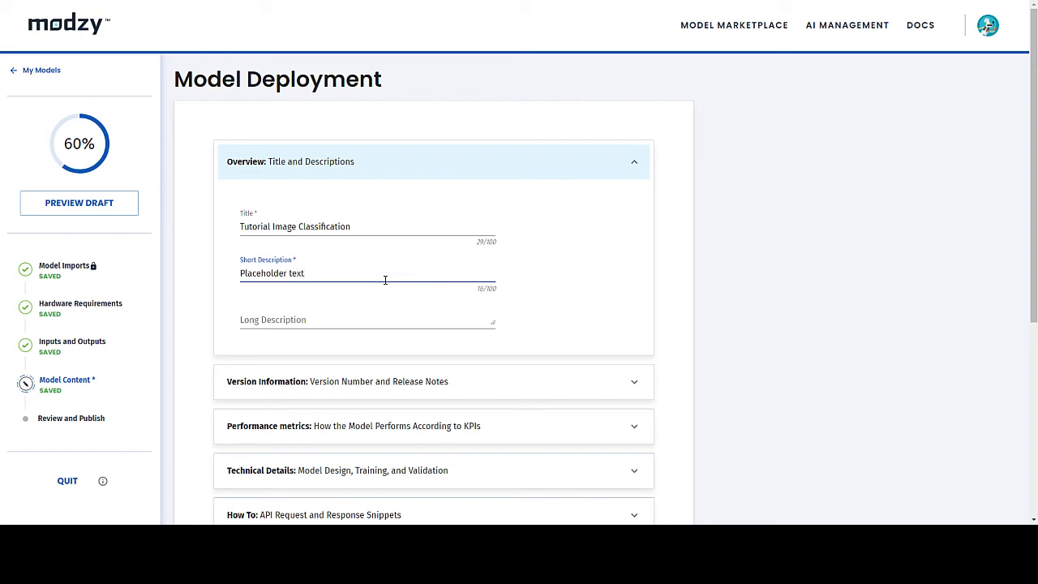
{"action": "key", "text": "ctrl+shift+Left"}
{"action": "key", "text": "ctrl+shift+Left"}
{"action": "key", "text": "ctrl+c"}
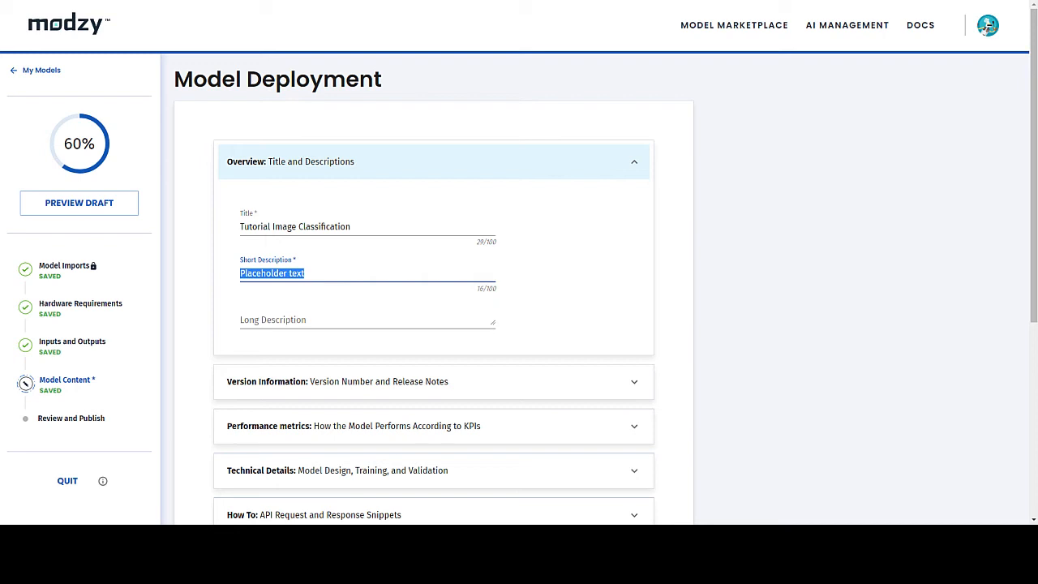
{"action": "left_click", "coordinate": [372, 323]}
{"action": "key", "text": "ctrl+v"}
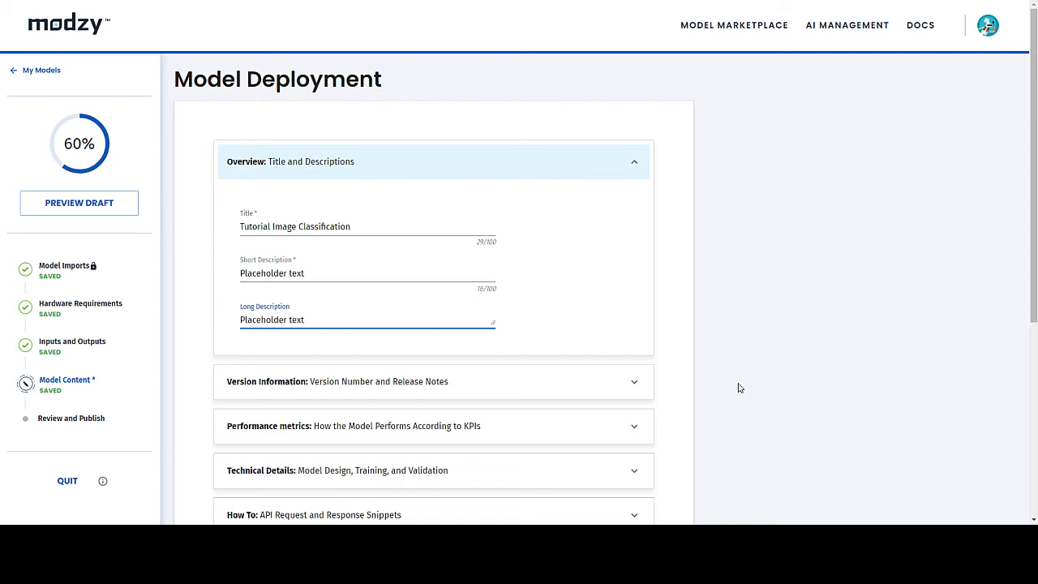
Check the version number and release notes in the version information section, and collapse it
{"action": "left_click", "coordinate": [549, 381]}
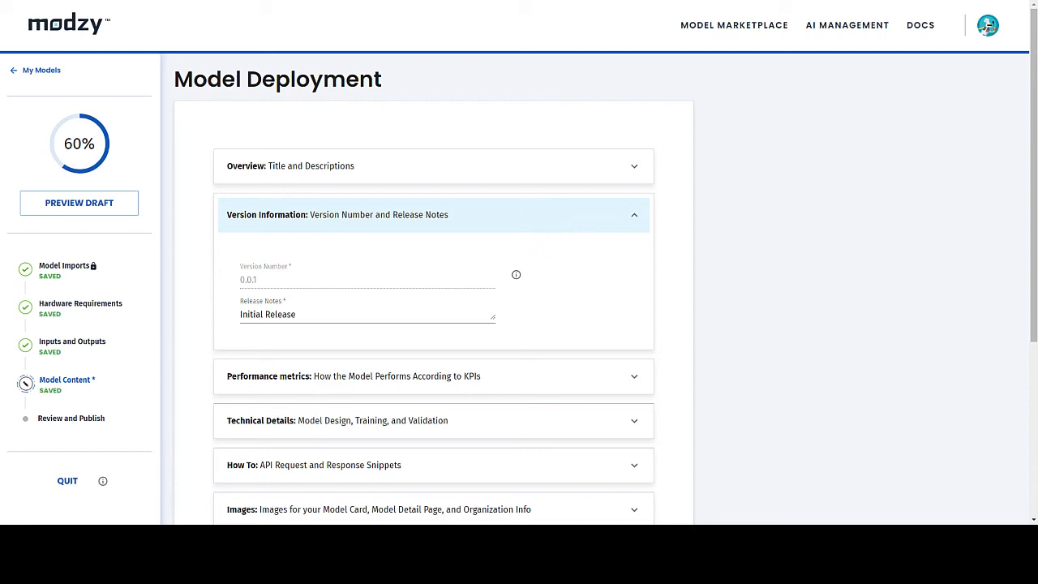
{"action": "left_click", "coordinate": [549, 215]}
{"action": "scroll", "coordinate": [549, 215], "scroll_direction": "down", "scroll_amount": 1}
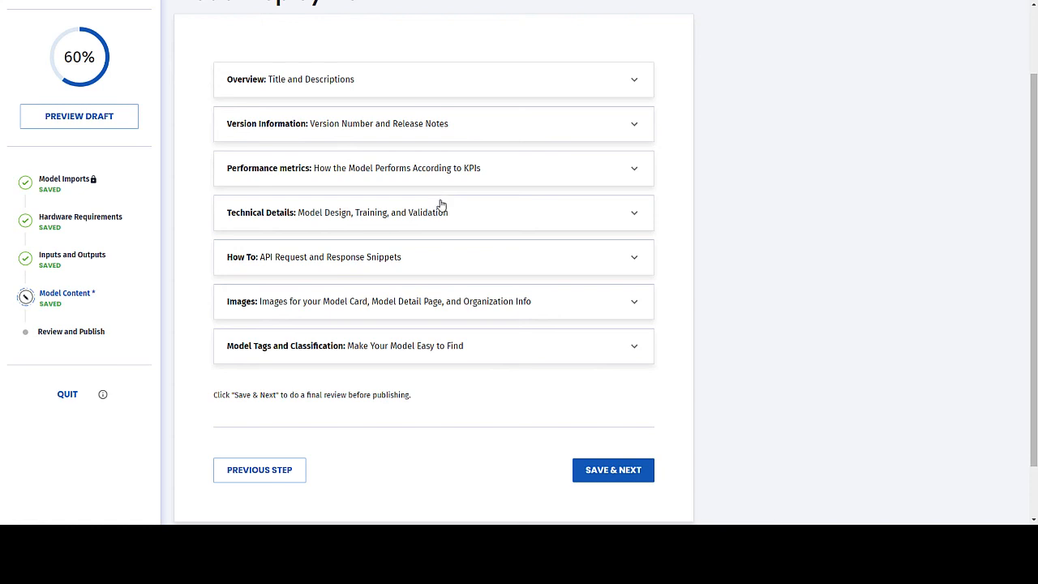
Expand the performance metrics and choose Fake Metric for Metric #1
{"action": "left_click", "coordinate": [362, 168]}
{"action": "scroll", "coordinate": [487, 292], "scroll_direction": "down", "scroll_amount": 1}
{"action": "left_click", "coordinate": [503, 288]}
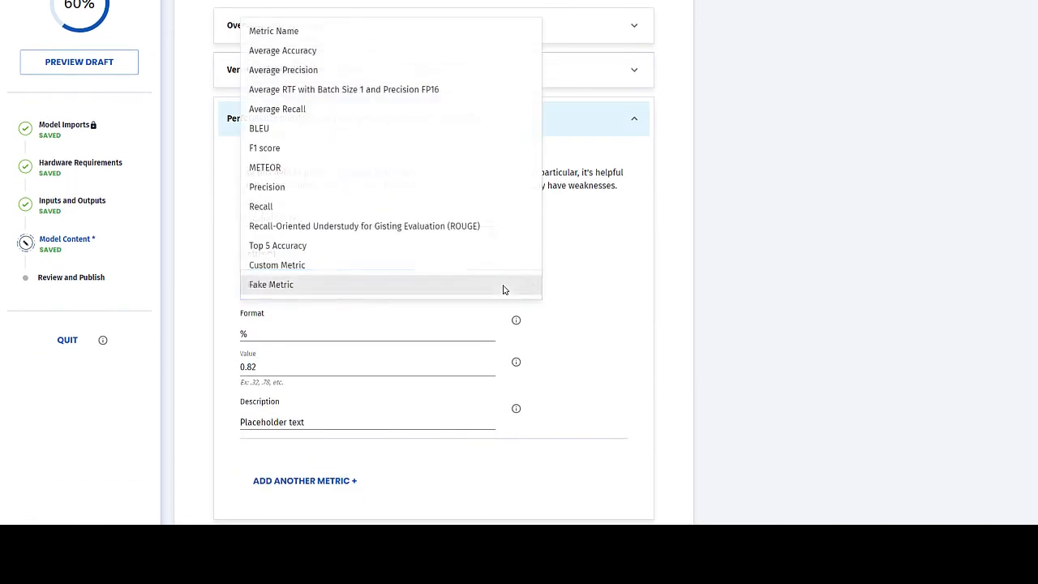
{"action": "left_click", "coordinate": [403, 284]}
Add a second performance metric as a Custom Metric and name it "Metric 2"
{"action": "left_click", "coordinate": [304, 480]}
{"action": "scroll", "coordinate": [308, 427], "scroll_direction": "down", "scroll_amount": 5}
{"action": "scroll", "coordinate": [418, 292], "scroll_direction": "up", "scroll_amount": 1}
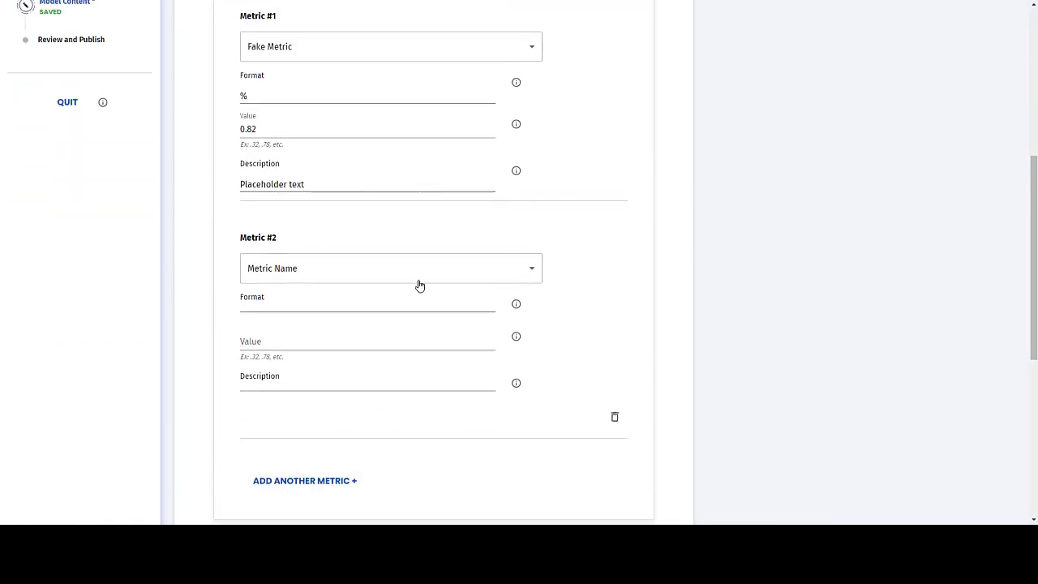
{"action": "left_click", "coordinate": [418, 276]}
{"action": "left_click", "coordinate": [325, 473]}
{"action": "left_click", "coordinate": [347, 306]}
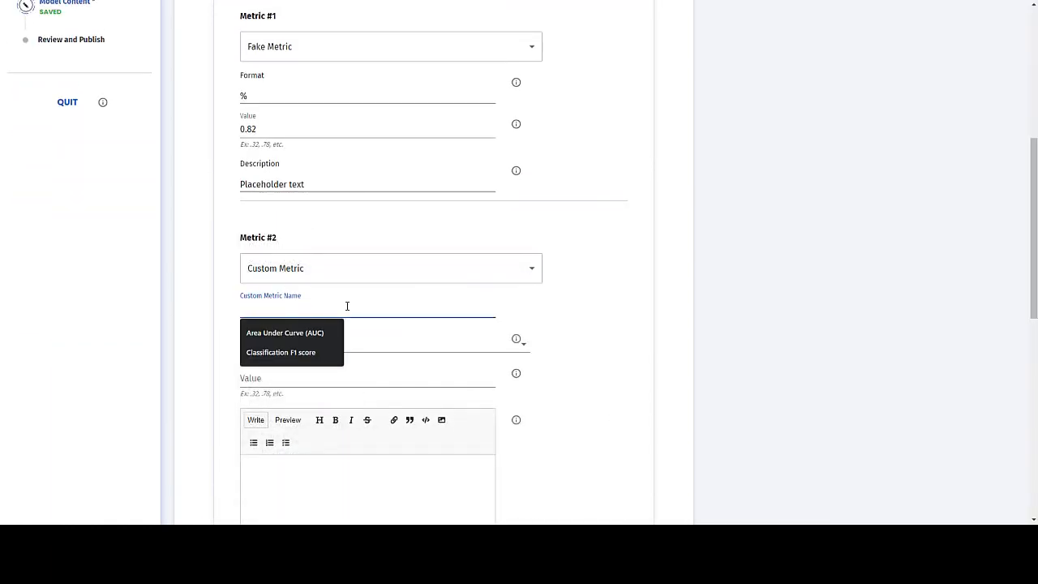
{"action": "type", "text": "Metric "}
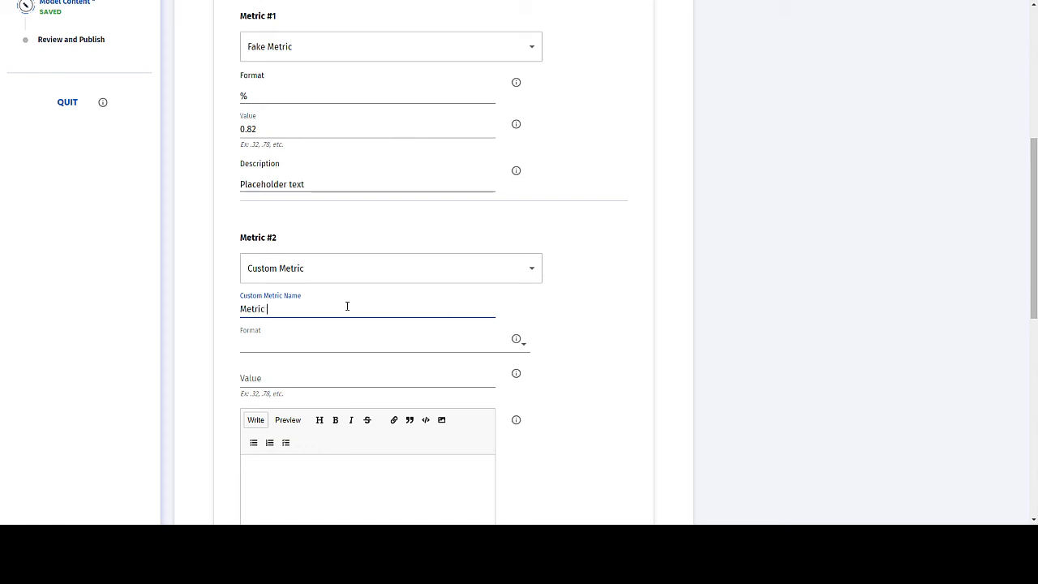
{"action": "type", "text": "2"}
{"action": "key", "text": "Tab"}
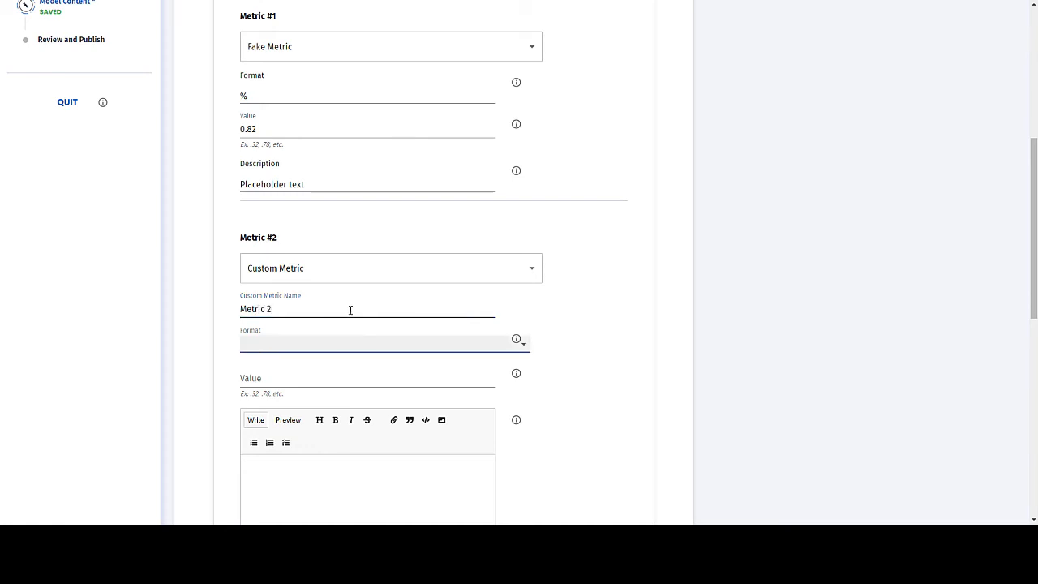
Give Metric 2 the % format, a value of 0.99 and the description "Placeholder text", and collapse the performance metrics
{"action": "left_click", "coordinate": [410, 347]}
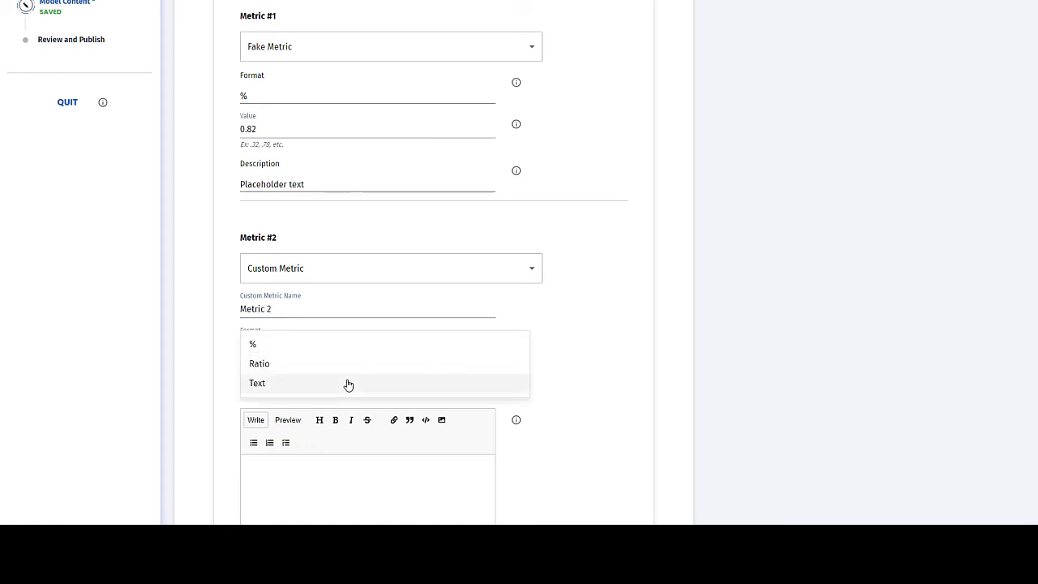
{"action": "left_click", "coordinate": [336, 345]}
{"action": "left_click", "coordinate": [290, 379]}
{"action": "type", "text": "0.99"}
{"action": "left_click", "coordinate": [565, 405]}
{"action": "scroll", "coordinate": [594, 417], "scroll_direction": "down", "scroll_amount": 1}
{"action": "scroll", "coordinate": [595, 417], "scroll_direction": "down", "scroll_amount": 1}
{"action": "left_click", "coordinate": [408, 327]}
{"action": "key", "text": "ctrl+v"}
{"action": "left_click", "coordinate": [616, 341]}
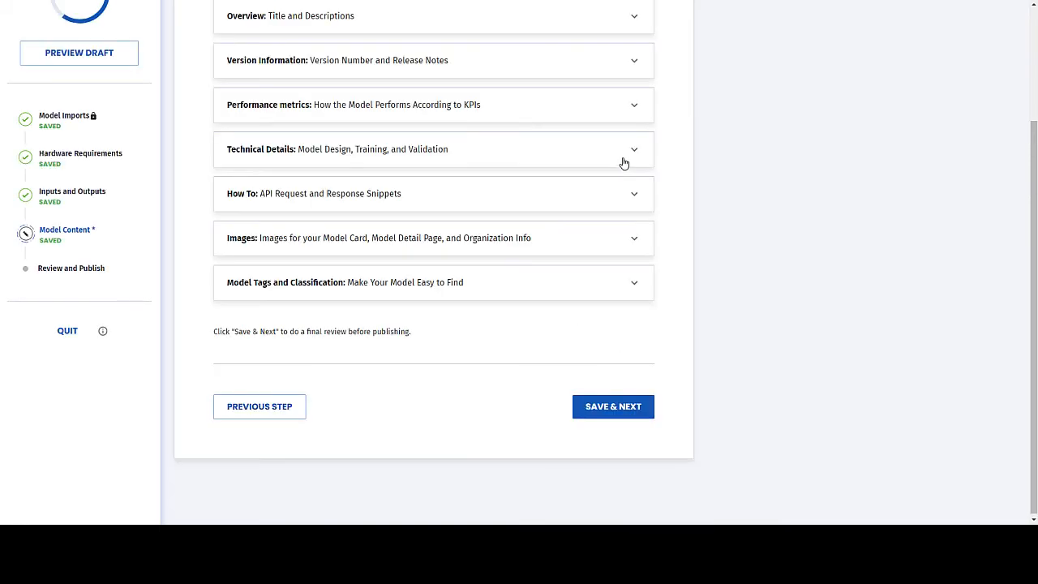
Expand the technical details, check the text in the markdown preview, and return the editor to write mode
{"action": "left_click", "coordinate": [624, 158]}
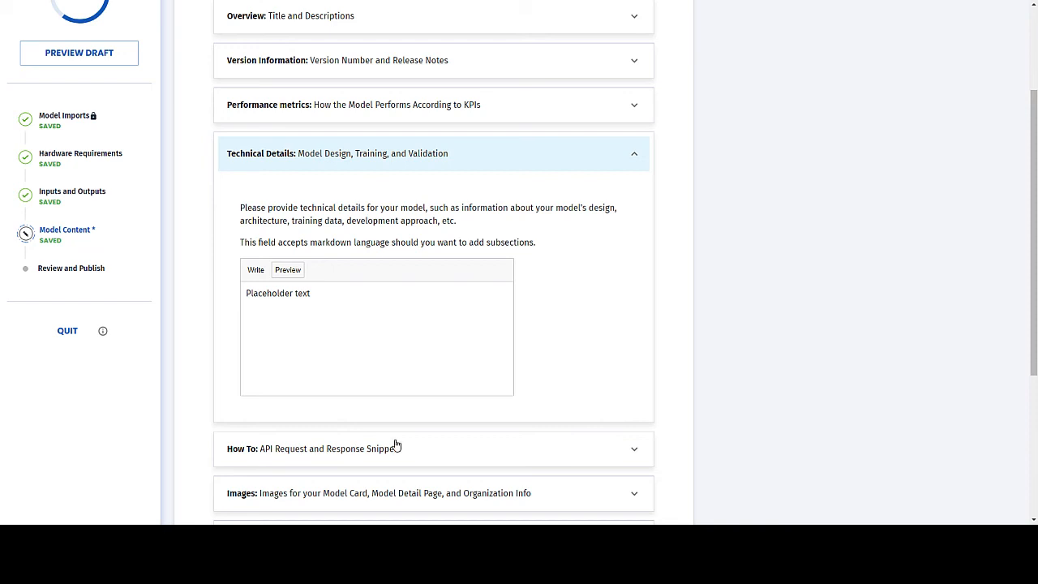
{"action": "left_click", "coordinate": [284, 275]}
{"action": "left_click", "coordinate": [257, 273]}
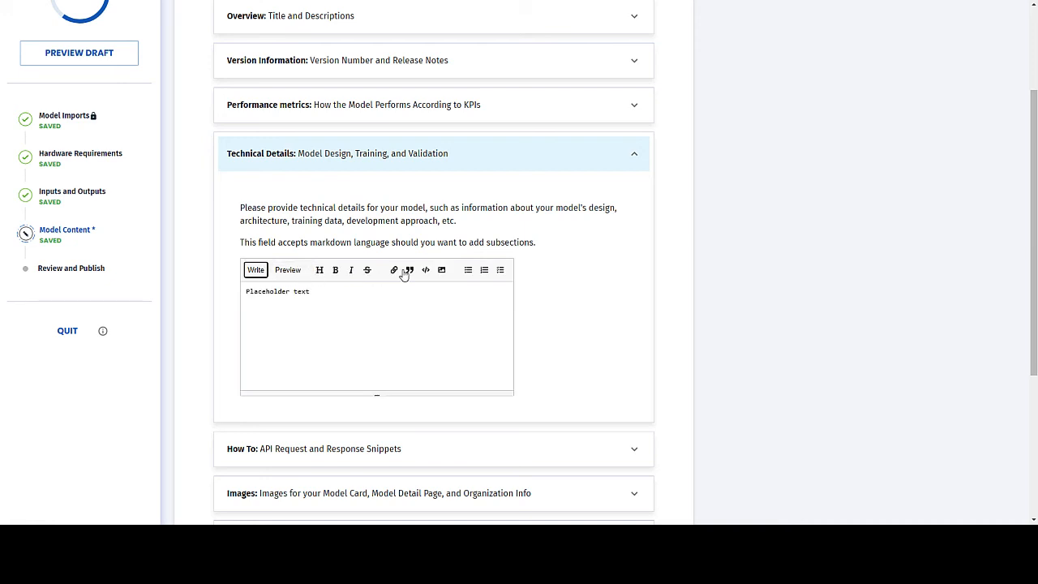
{"action": "left_click", "coordinate": [365, 302]}
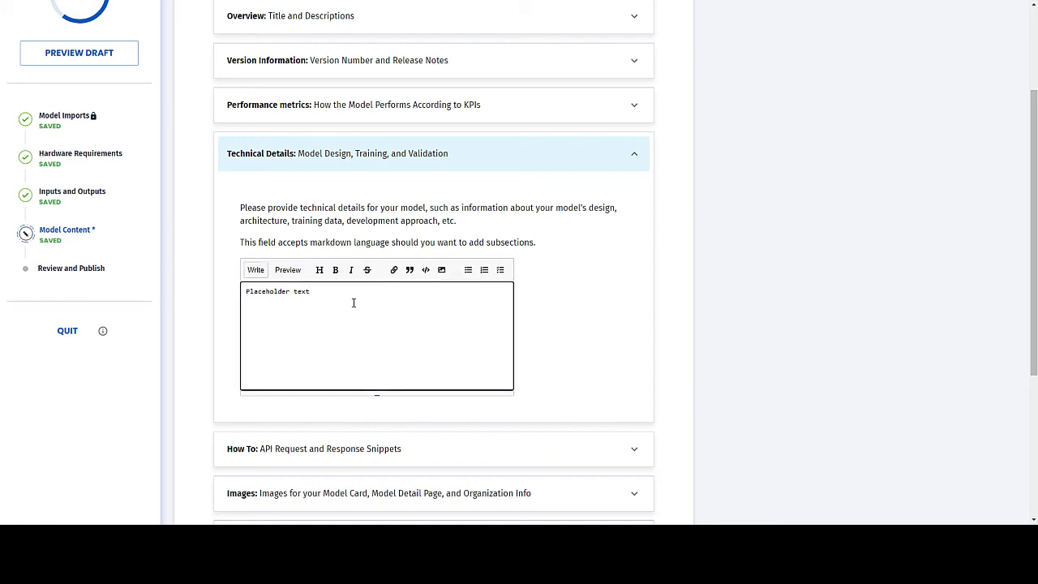
{"action": "scroll", "coordinate": [576, 375], "scroll_direction": "down", "scroll_amount": 3}
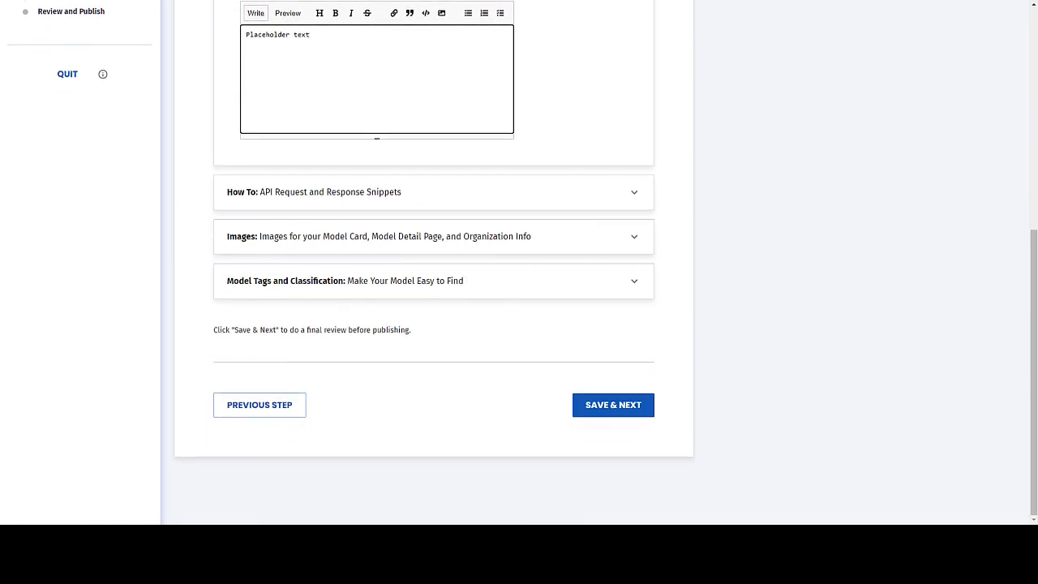
Review the API request and response snippets, and the model image and organization information
{"action": "left_click", "coordinate": [492, 209]}
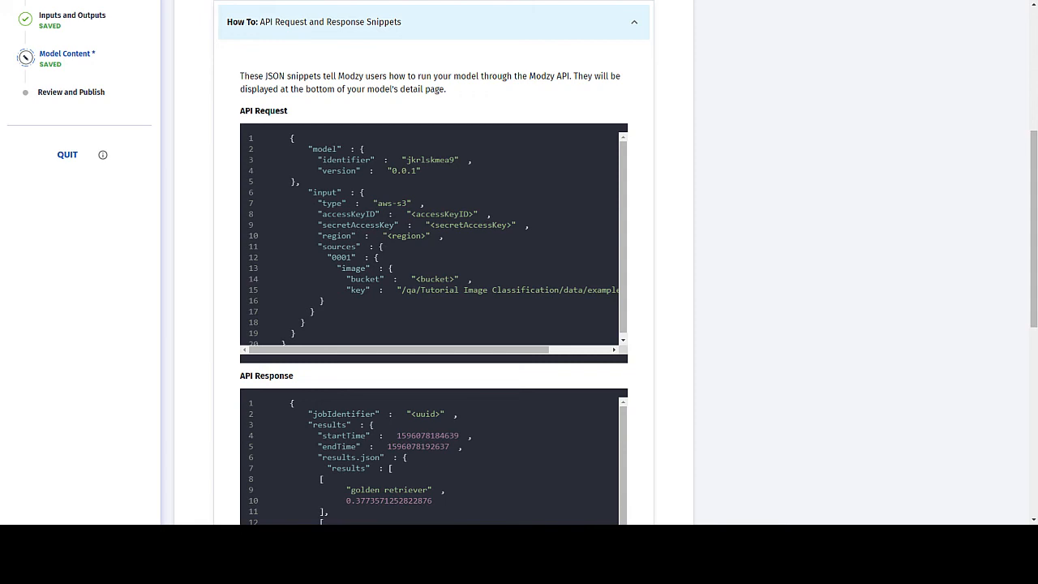
{"action": "scroll", "coordinate": [637, 270], "scroll_direction": "down", "scroll_amount": 5}
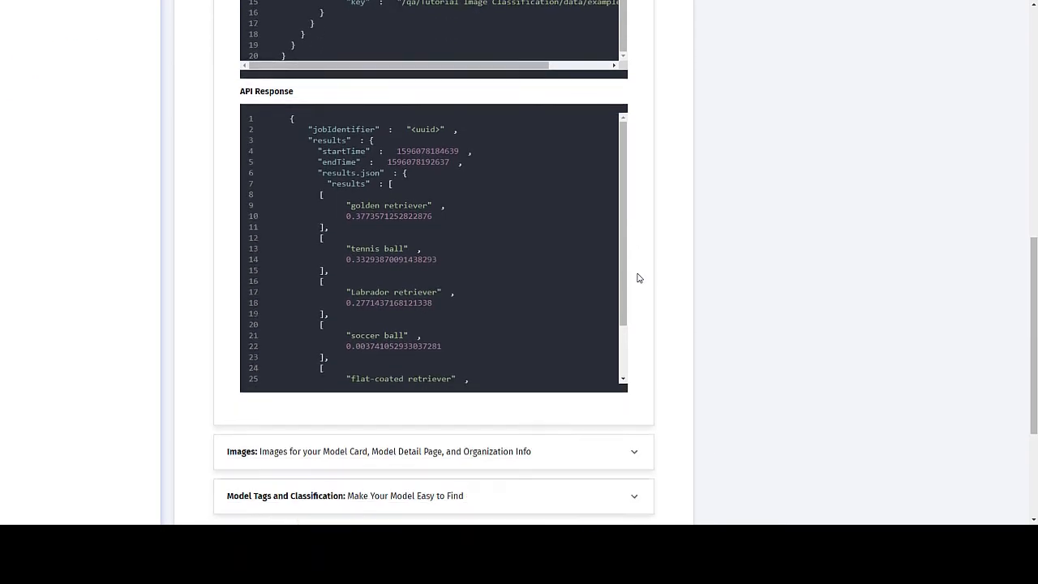
{"action": "left_click", "coordinate": [598, 247]}
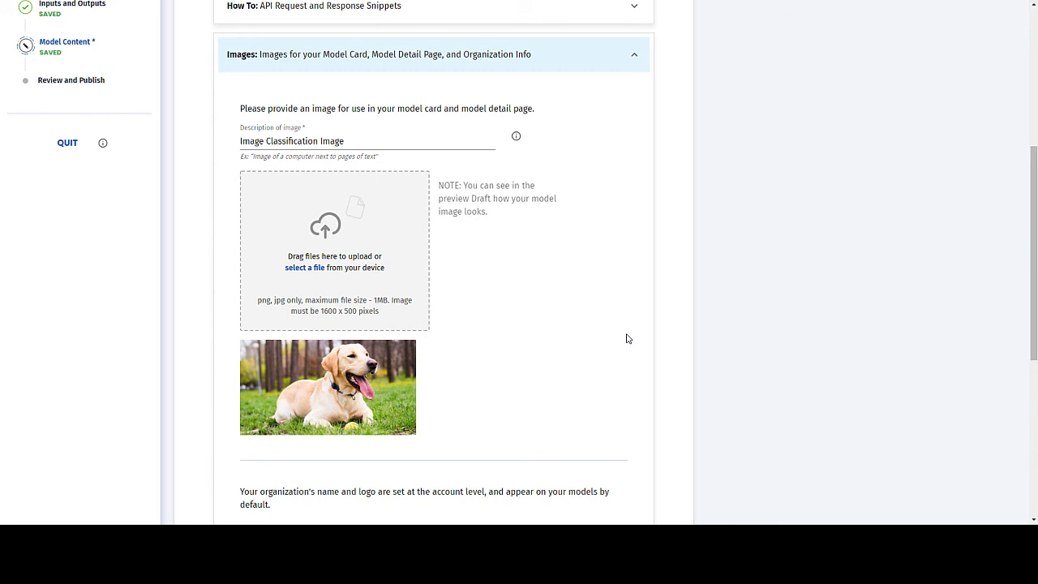
{"action": "scroll", "coordinate": [629, 341], "scroll_direction": "down", "scroll_amount": 3}
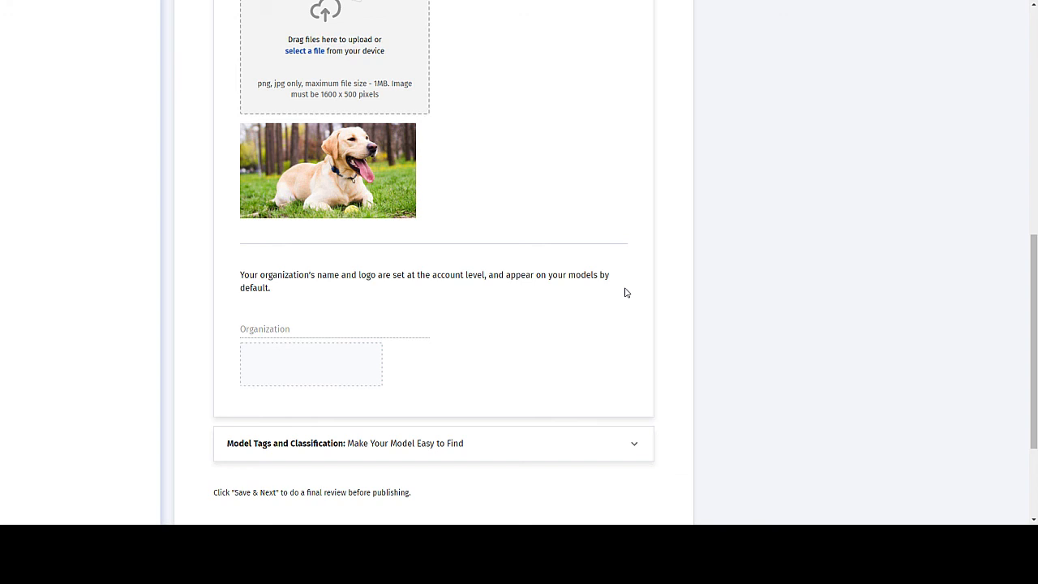
Tag the model with the task "Label or Classify" and the subject "Video, Images, and Illustrations"
{"action": "left_click", "coordinate": [519, 446]}
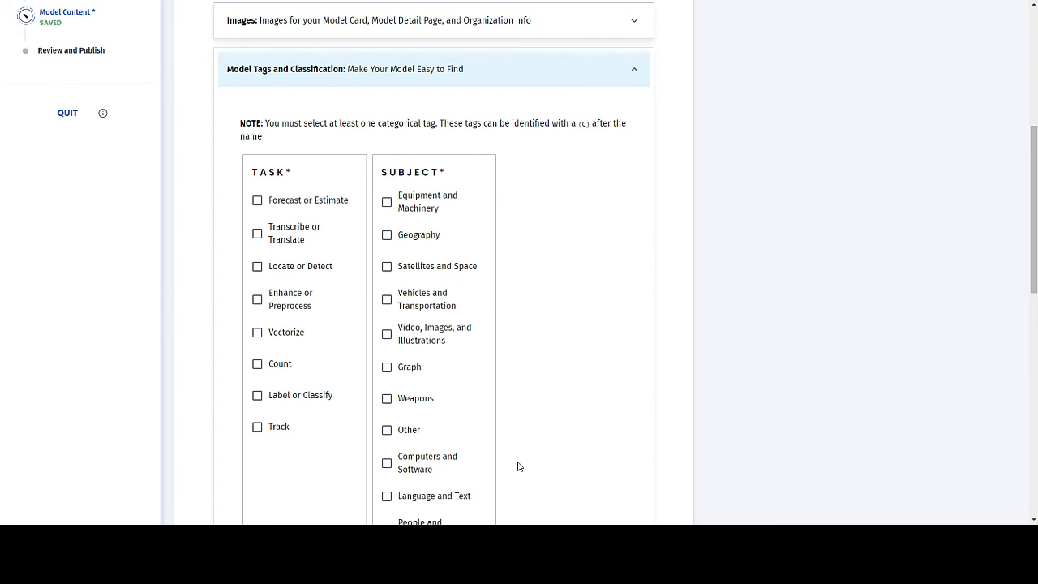
{"action": "scroll", "coordinate": [329, 158], "scroll_direction": "down", "scroll_amount": 1}
{"action": "left_click", "coordinate": [282, 343]}
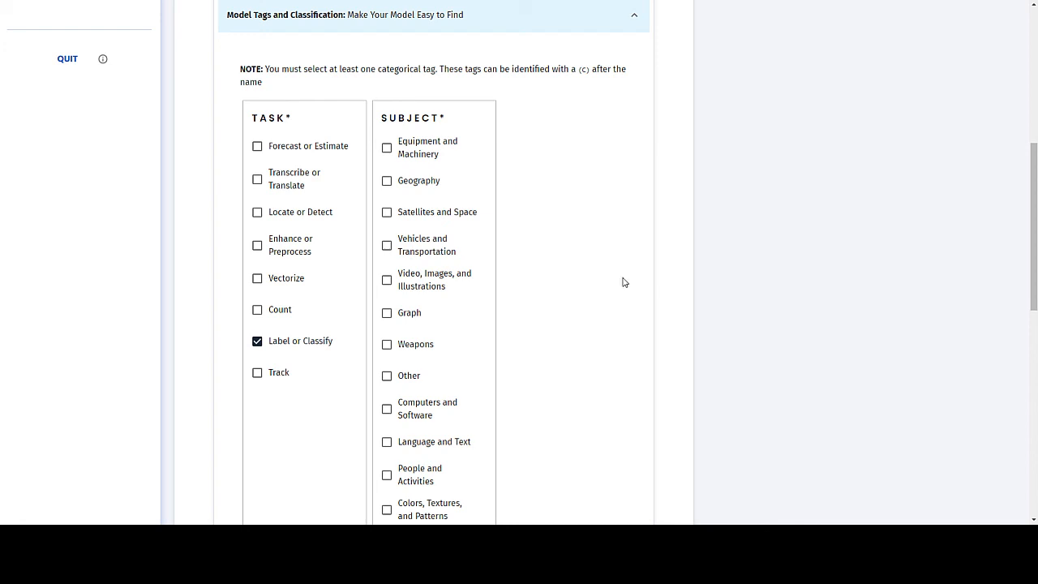
{"action": "scroll", "coordinate": [613, 286], "scroll_direction": "down", "scroll_amount": 2}
{"action": "scroll", "coordinate": [533, 403], "scroll_direction": "down", "scroll_amount": 3}
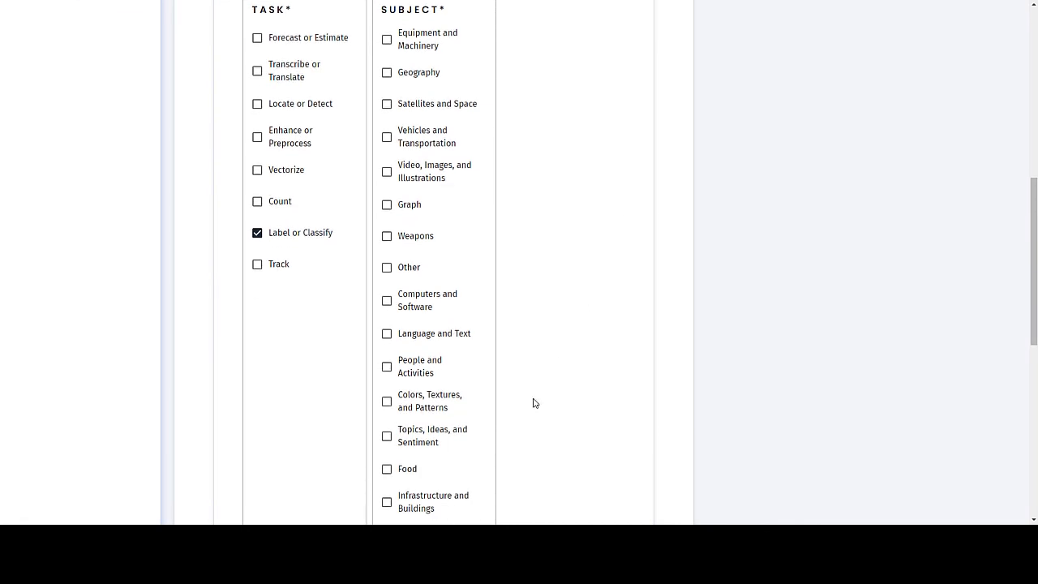
{"action": "scroll", "coordinate": [516, 398], "scroll_direction": "up", "scroll_amount": 3}
{"action": "left_click", "coordinate": [446, 224]}
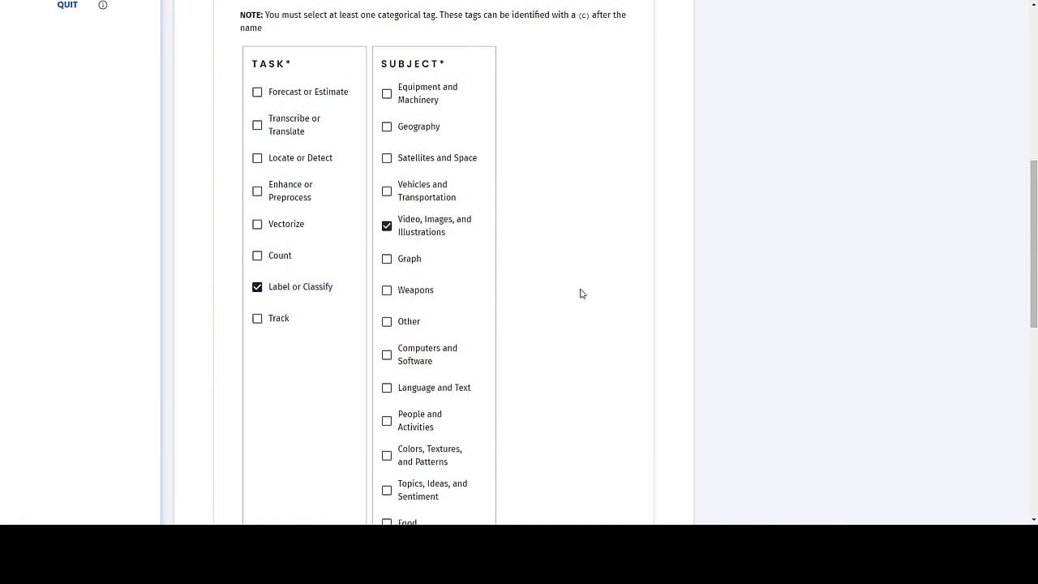
{"action": "scroll", "coordinate": [555, 274], "scroll_direction": "down", "scroll_amount": 5}
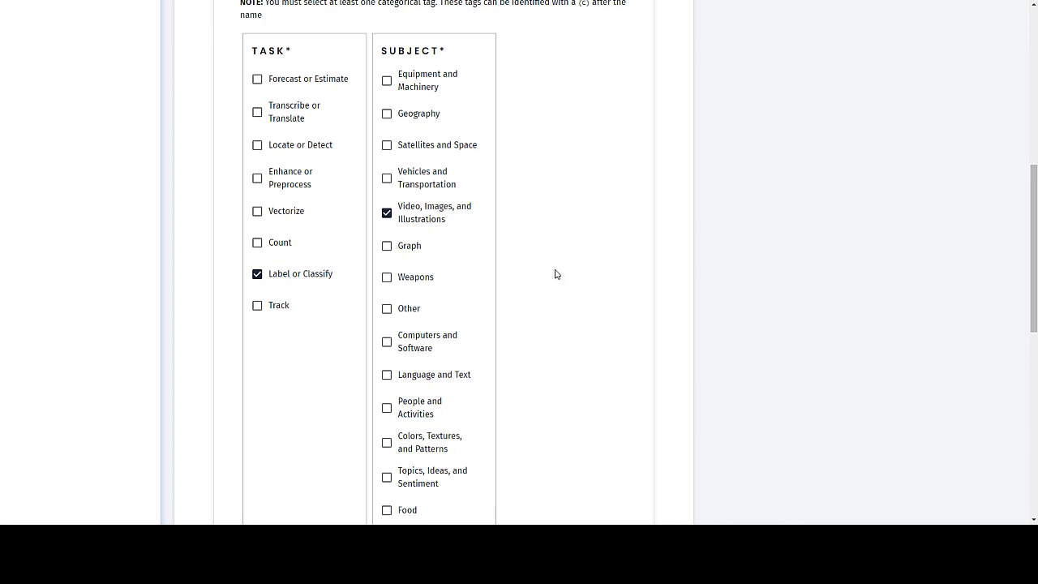
Tag the model with the input type "Image", save the model content and continue to the final review
{"action": "left_click", "coordinate": [290, 297]}
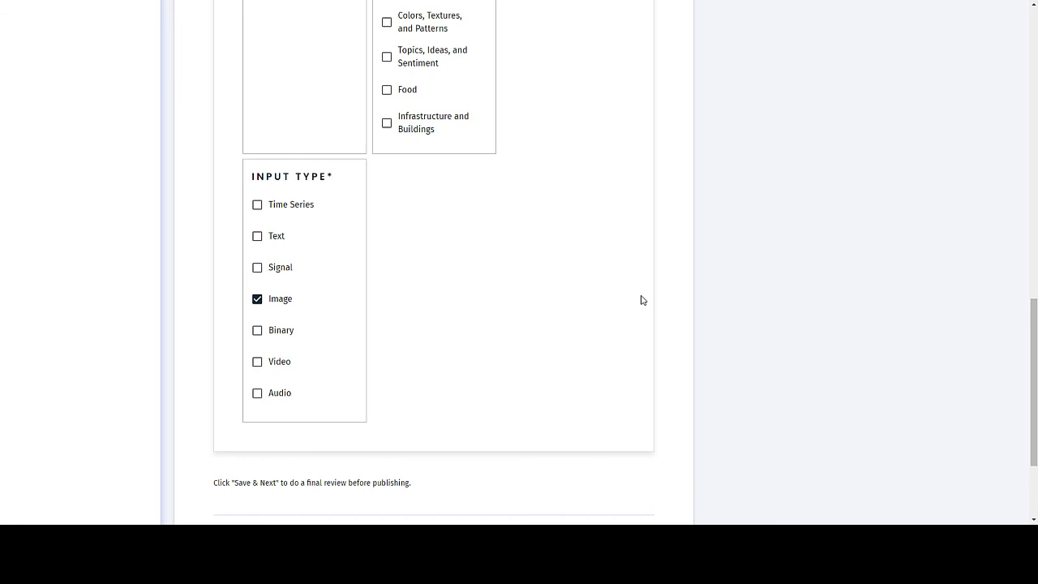
{"action": "scroll", "coordinate": [640, 299], "scroll_direction": "down", "scroll_amount": 2}
{"action": "left_click", "coordinate": [608, 408]}
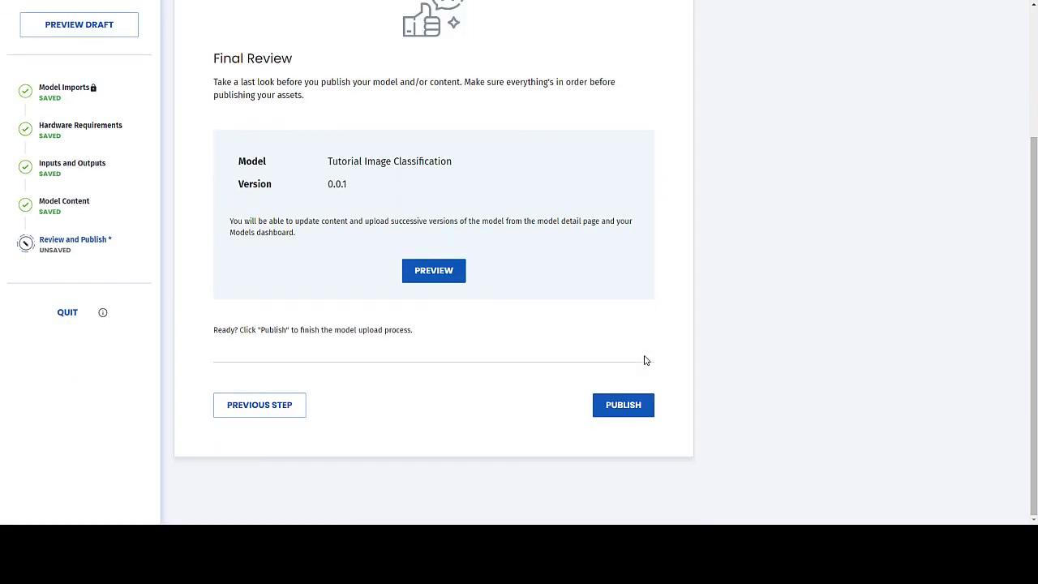
Preview the model's detail page from the final review, checking its overview, performance metrics, technical details and API request sample
{"action": "scroll", "coordinate": [835, 295], "scroll_direction": "up", "scroll_amount": 3}
{"action": "scroll", "coordinate": [835, 294], "scroll_direction": "down", "scroll_amount": 1}
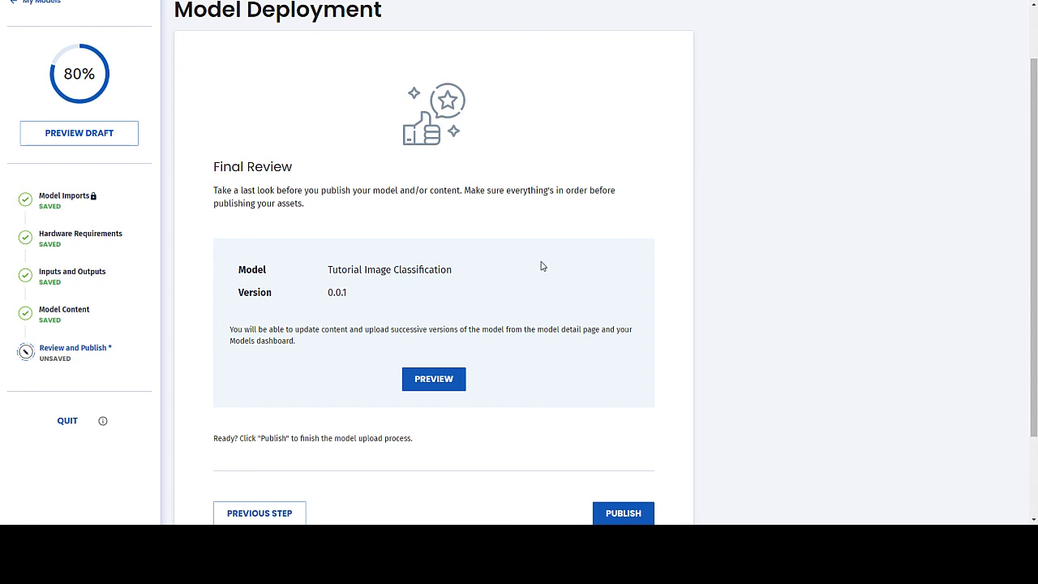
{"action": "left_click", "coordinate": [458, 386]}
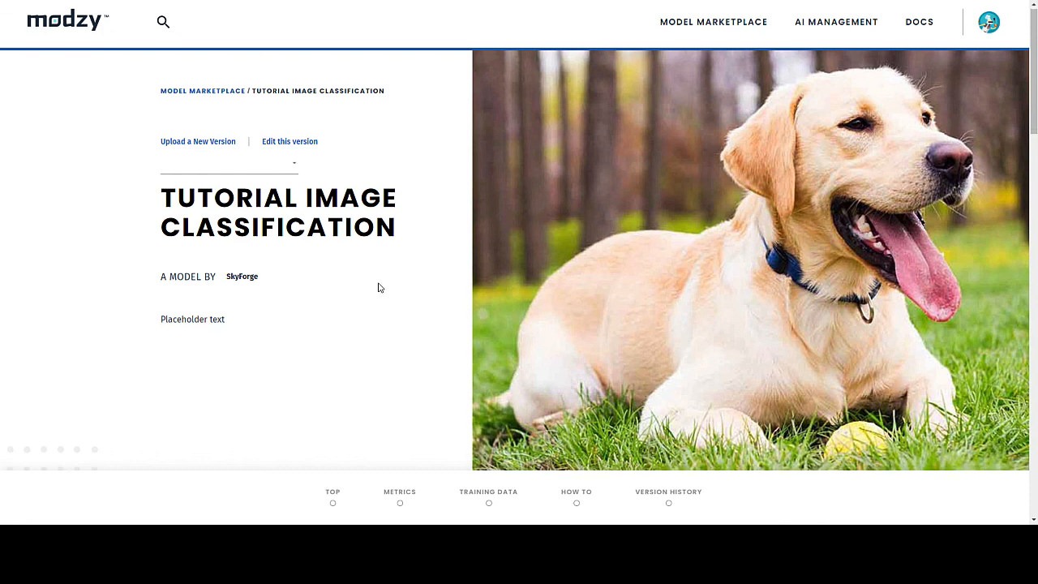
{"action": "scroll", "coordinate": [379, 286], "scroll_direction": "down", "scroll_amount": 3}
{"action": "scroll", "coordinate": [319, 192], "scroll_direction": "down", "scroll_amount": 2}
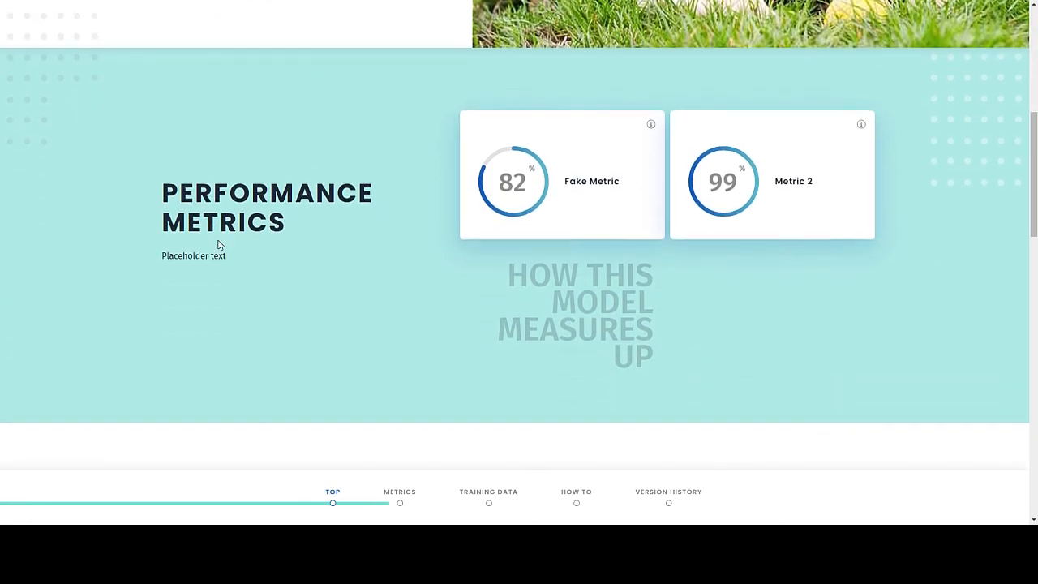
{"action": "scroll", "coordinate": [221, 238], "scroll_direction": "down", "scroll_amount": 4}
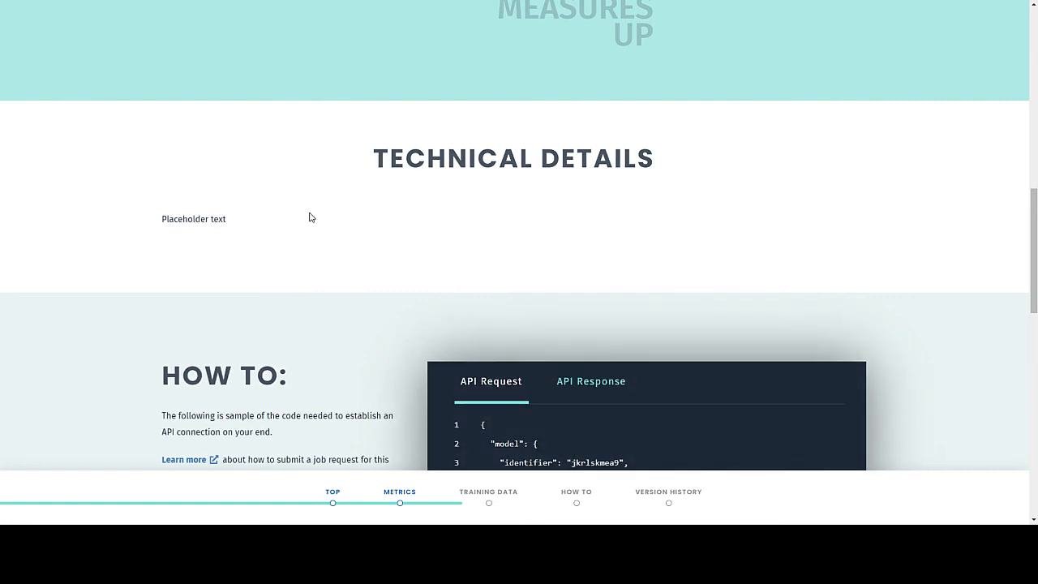
{"action": "scroll", "coordinate": [309, 215], "scroll_direction": "down", "scroll_amount": 2}
{"action": "scroll", "coordinate": [310, 214], "scroll_direction": "down", "scroll_amount": 1}
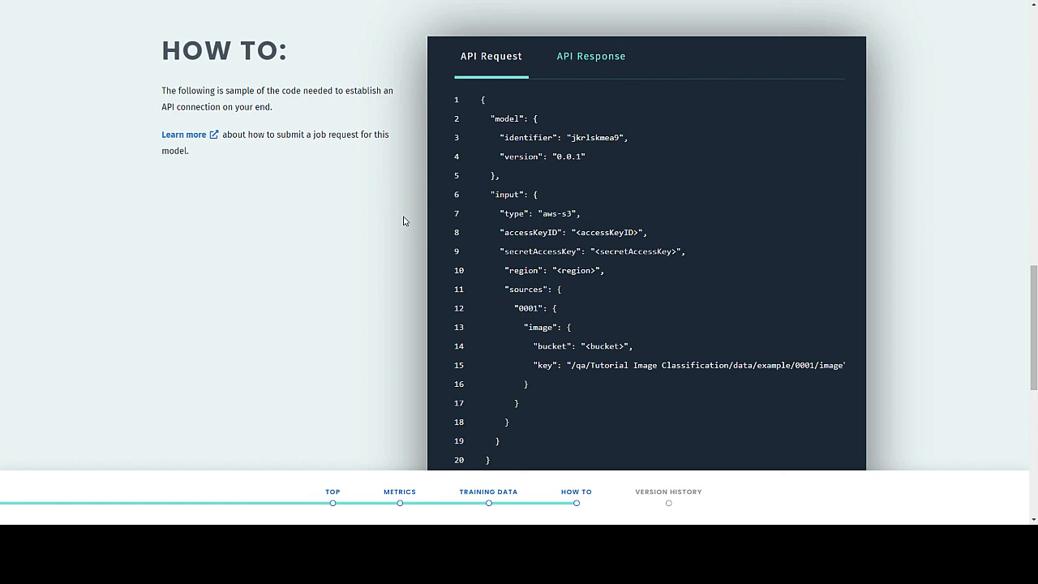
{"action": "scroll", "coordinate": [403, 221], "scroll_direction": "down", "scroll_amount": 3}
{"action": "scroll", "coordinate": [406, 229], "scroll_direction": "up", "scroll_amount": 2}
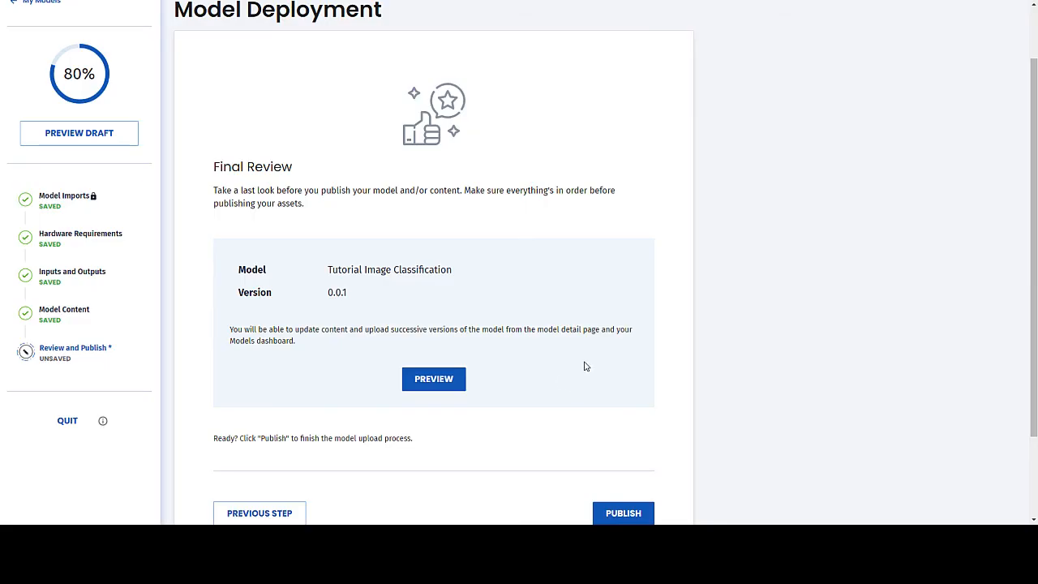
Publish version 0.0.1 of the Tutorial Image Classification model
{"action": "scroll", "coordinate": [584, 366], "scroll_direction": "down", "scroll_amount": 1}
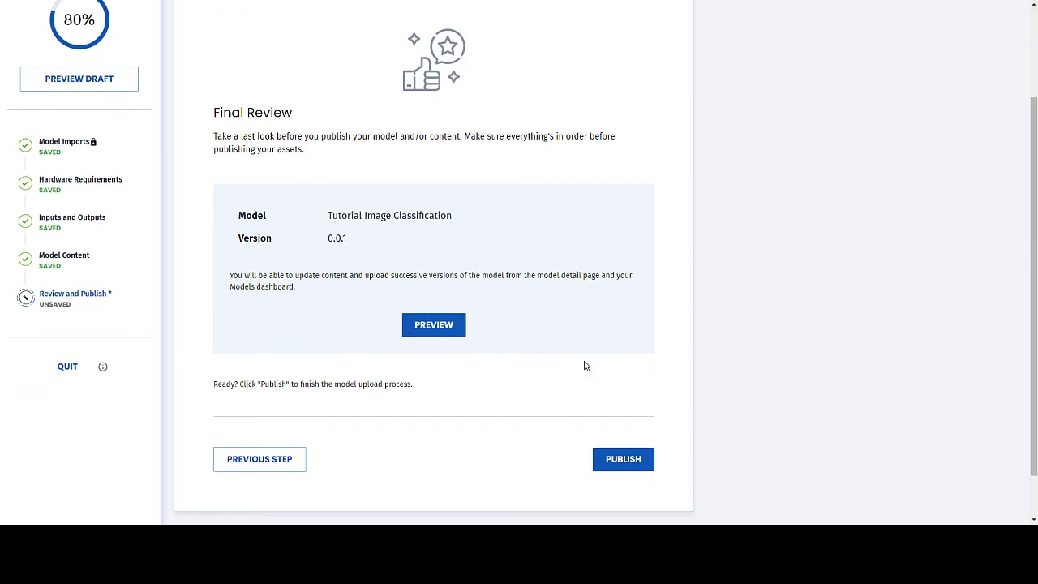
{"action": "left_click", "coordinate": [609, 454]}
{"action": "scroll", "coordinate": [510, 256], "scroll_direction": "up", "scroll_amount": 1}
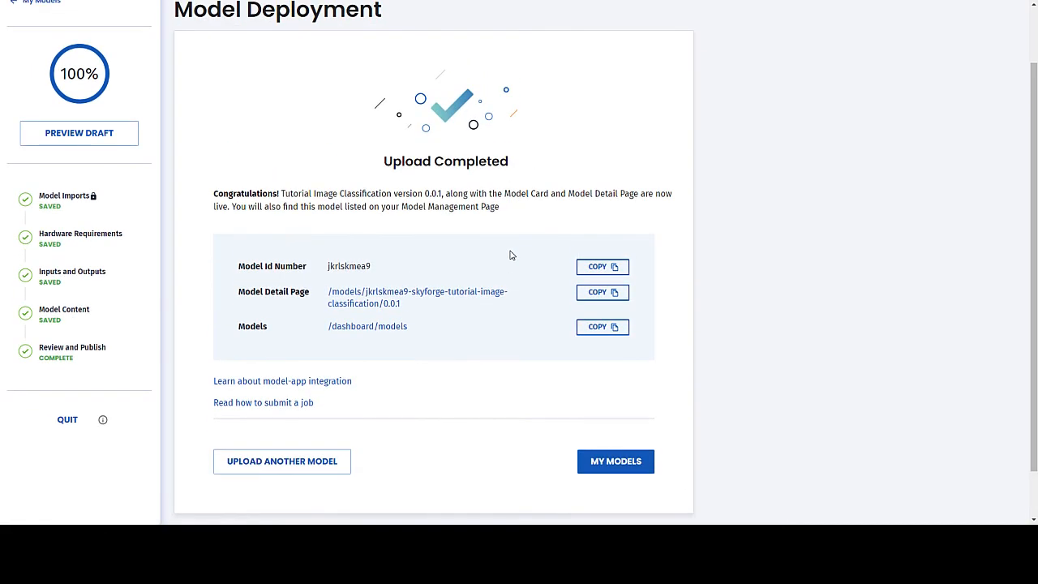
Open the published model's detail page and look over its overview and performance metrics
{"action": "left_click", "coordinate": [389, 300]}
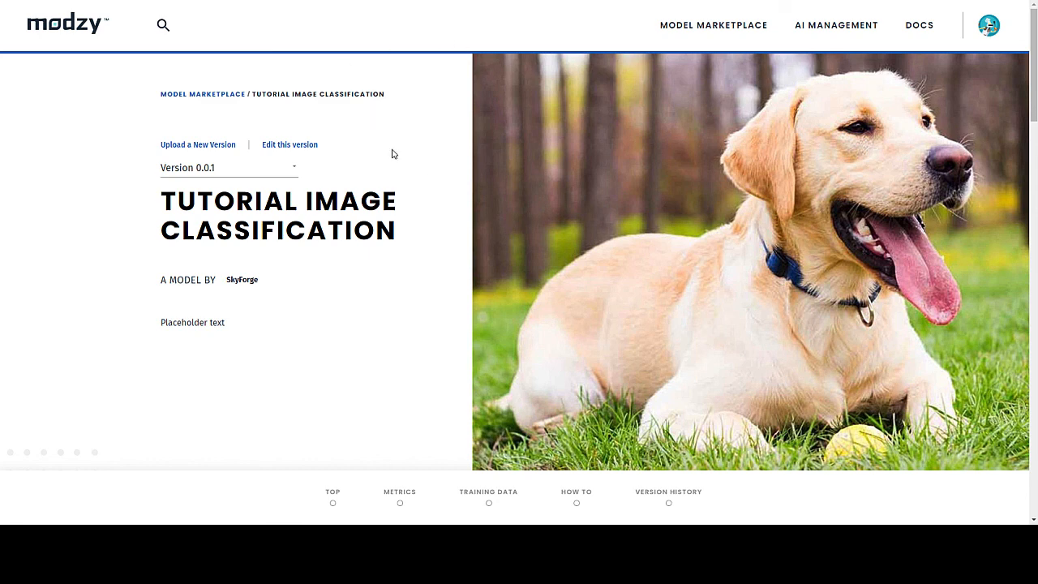
{"action": "scroll", "coordinate": [399, 188], "scroll_direction": "down", "scroll_amount": 2}
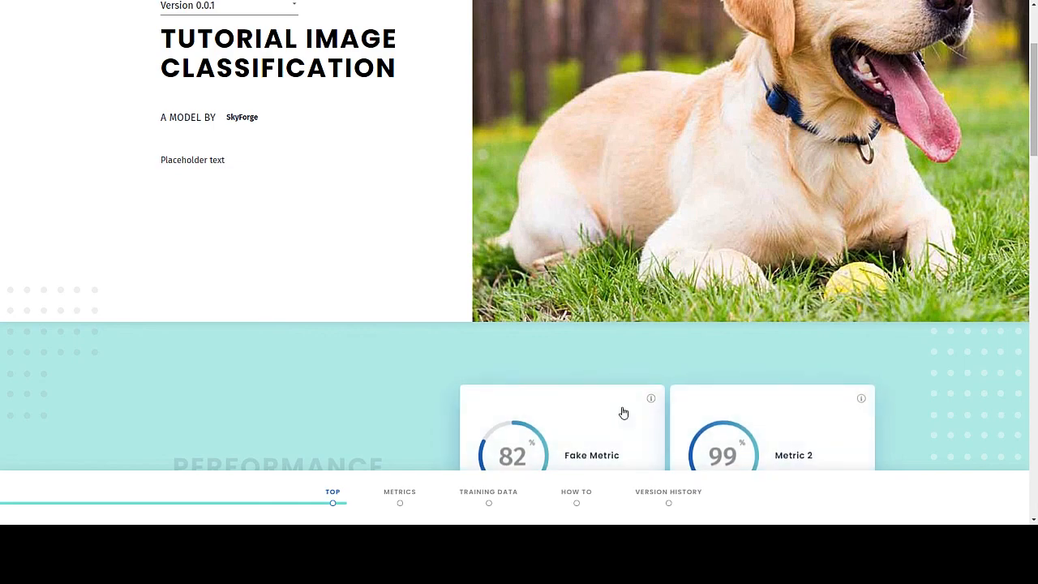